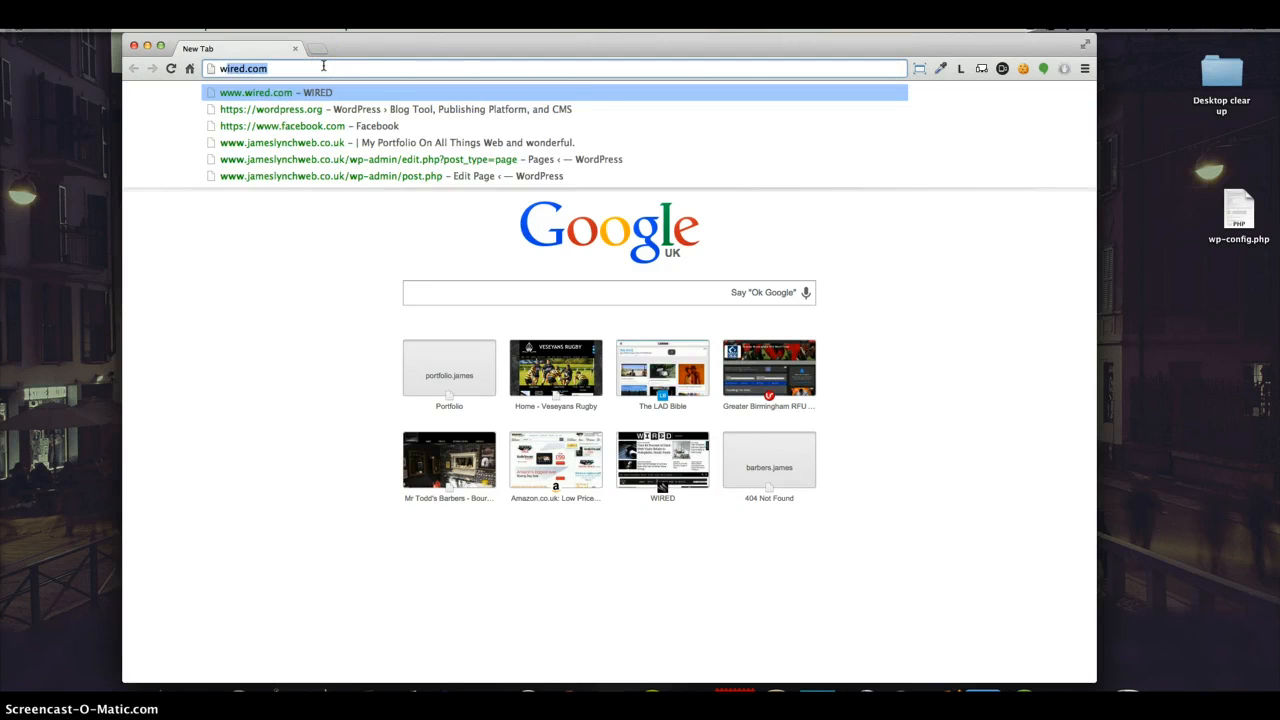
Step: Go to wordpress.org and download the WordPress 4.1 zip from its download page
key("Return")
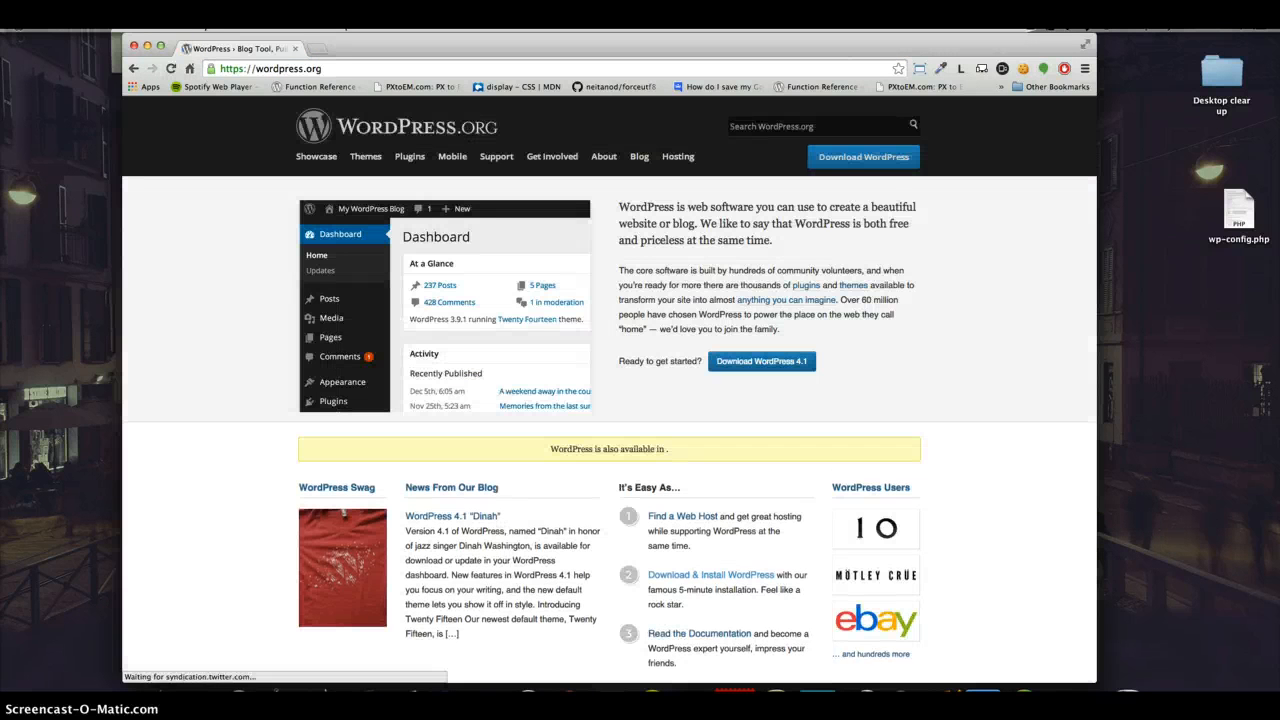
left_click_drag(878, 314, 818, 303)
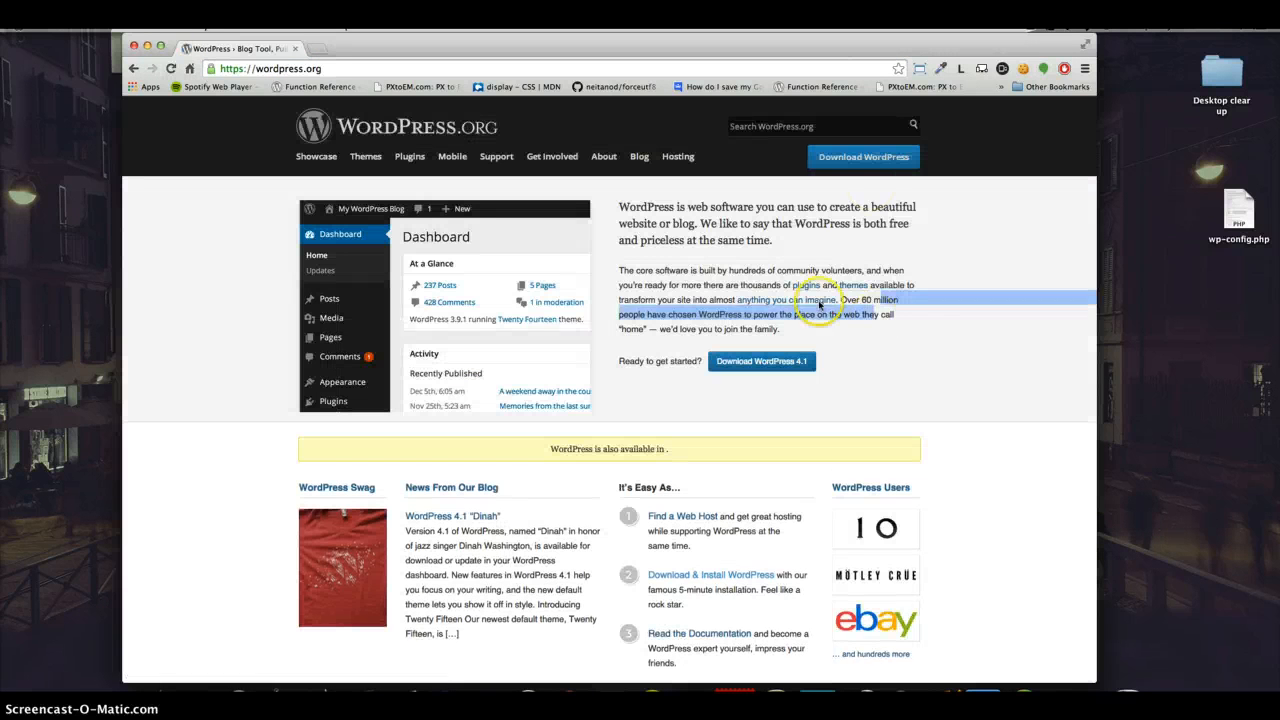
left_click(965, 267)
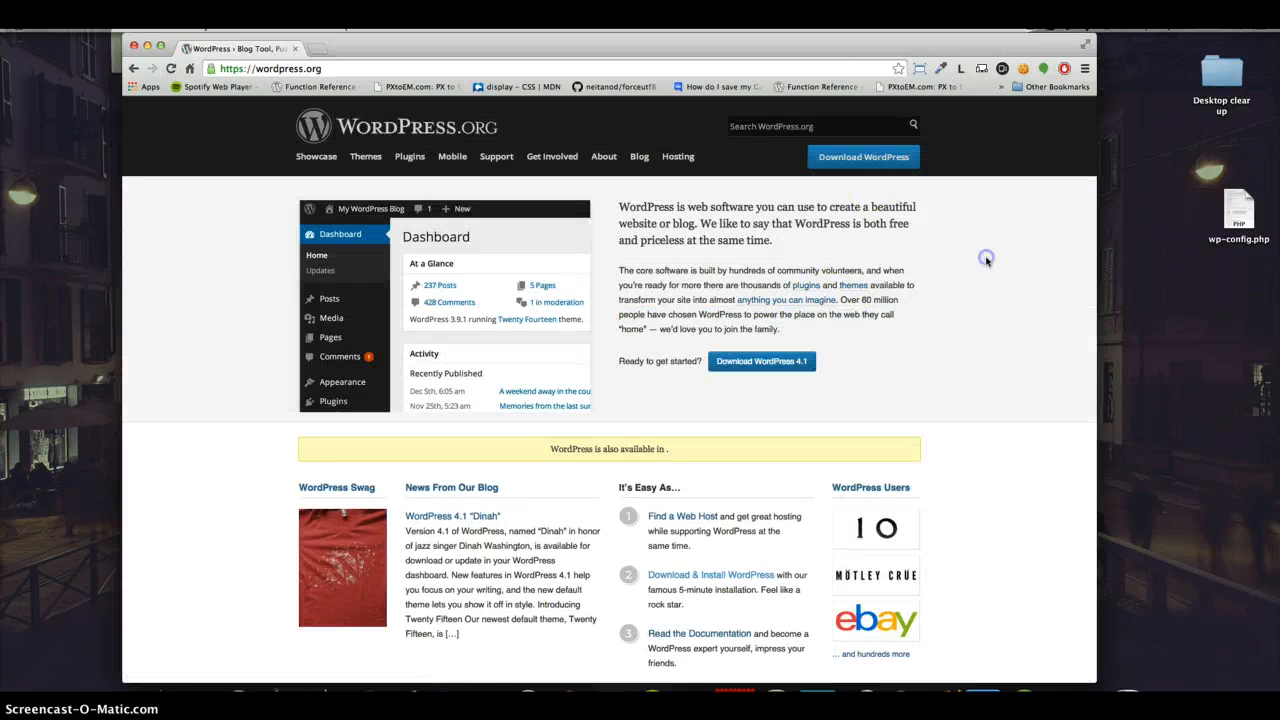
left_click(846, 165)
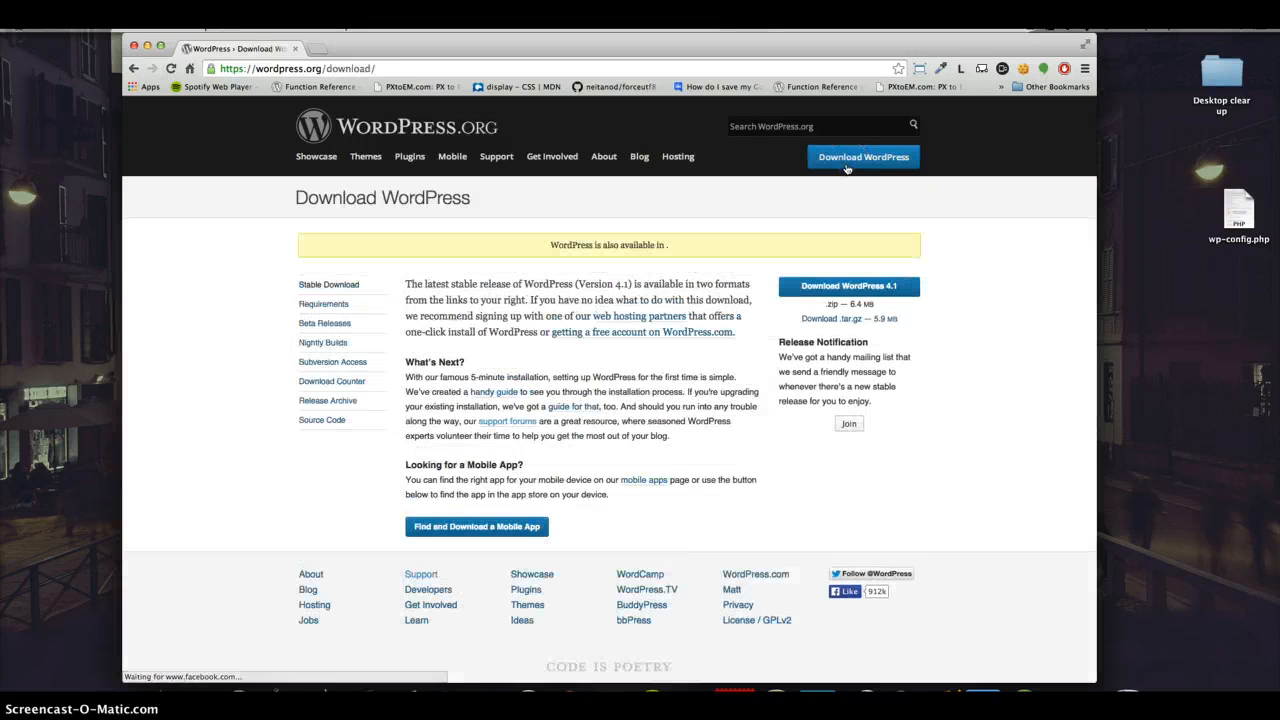
left_click(843, 300)
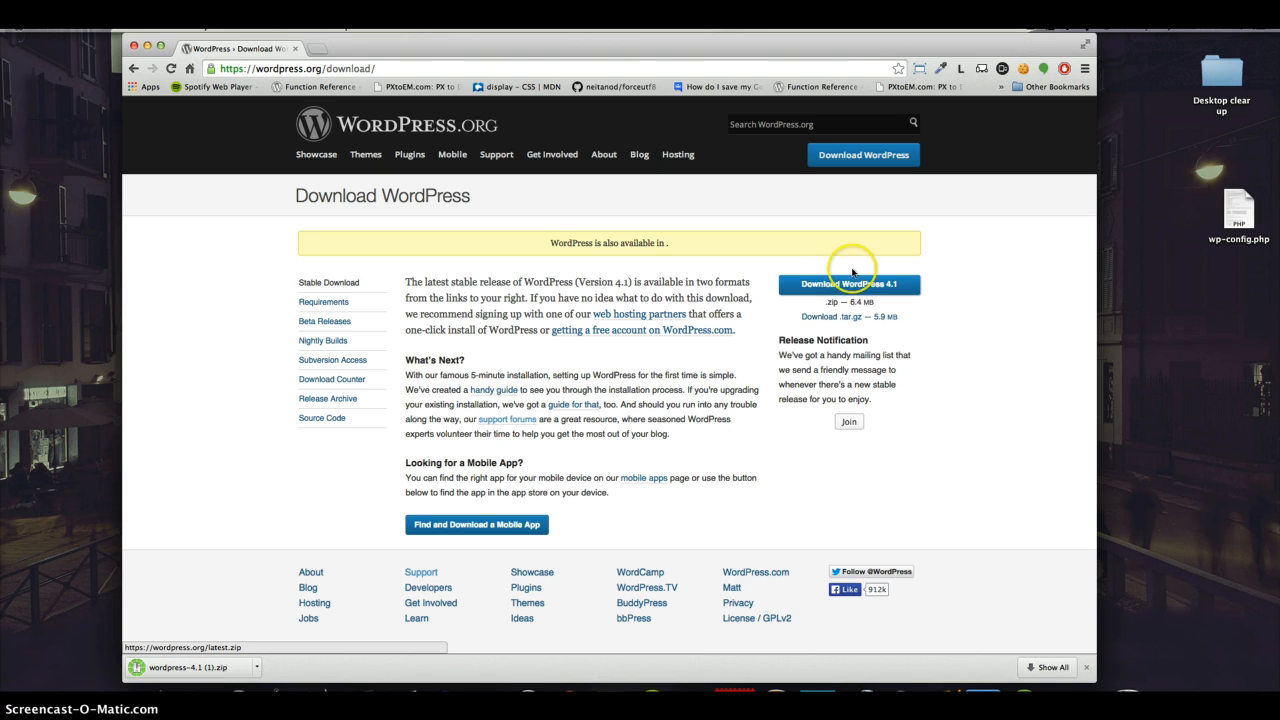
Step: Open the wordpress 4 folder in Downloads and copy all of its files and folders
left_click(196, 668)
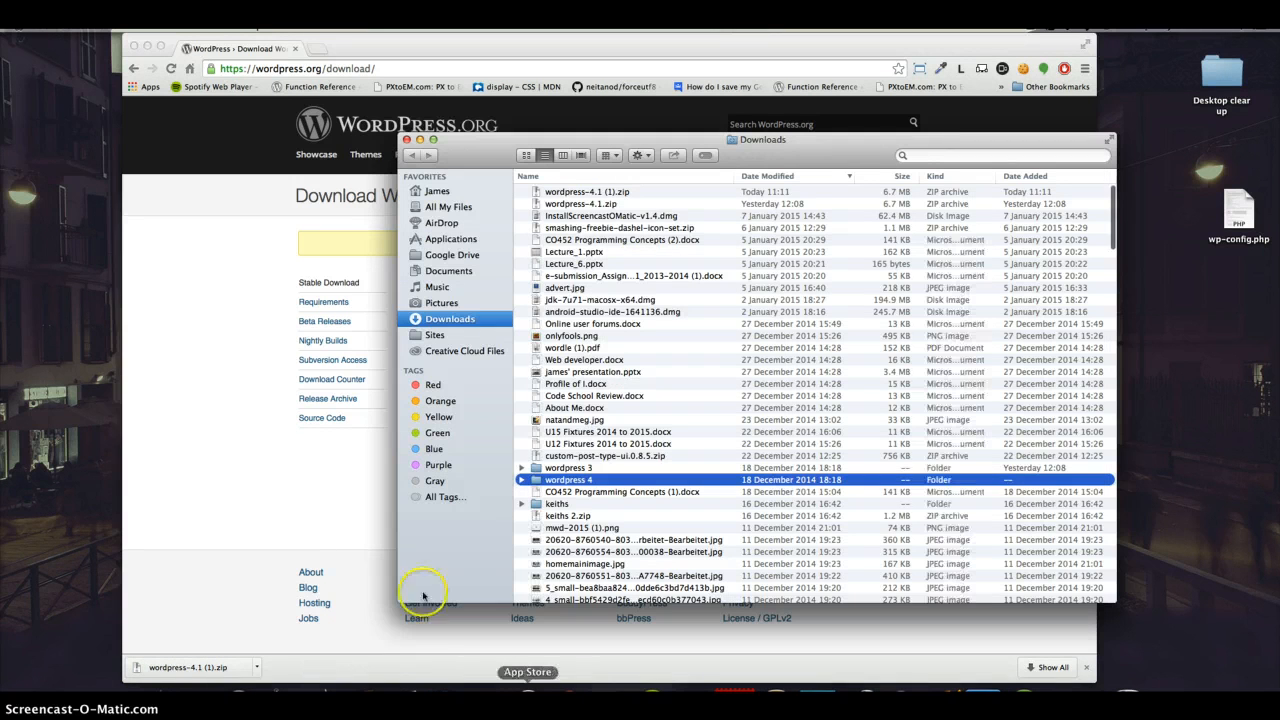
left_click(588, 481)
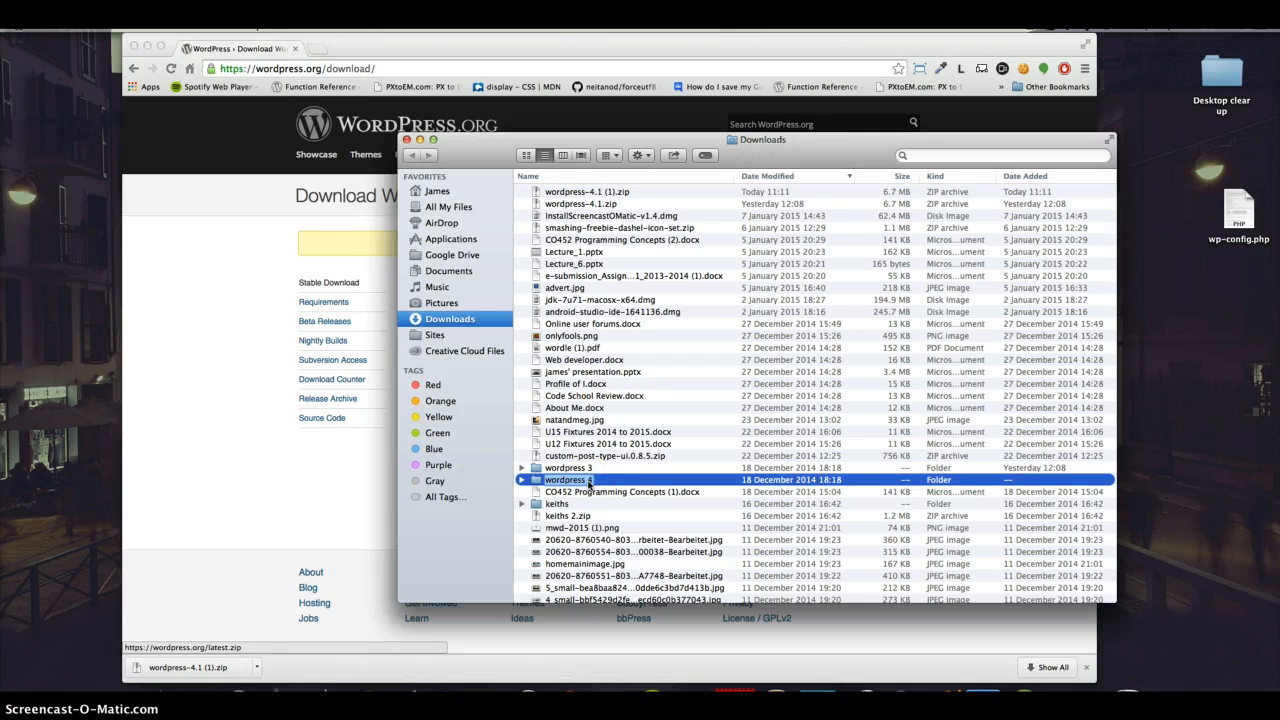
double_click(610, 481)
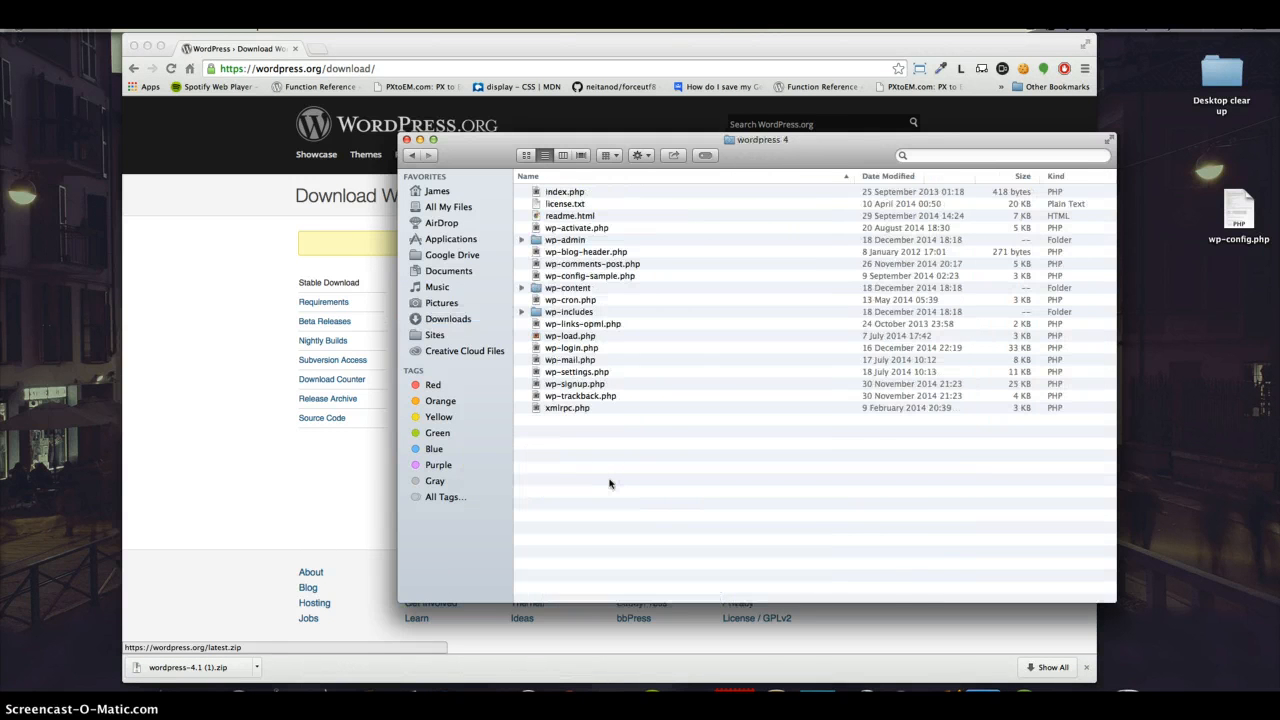
key("super+a")
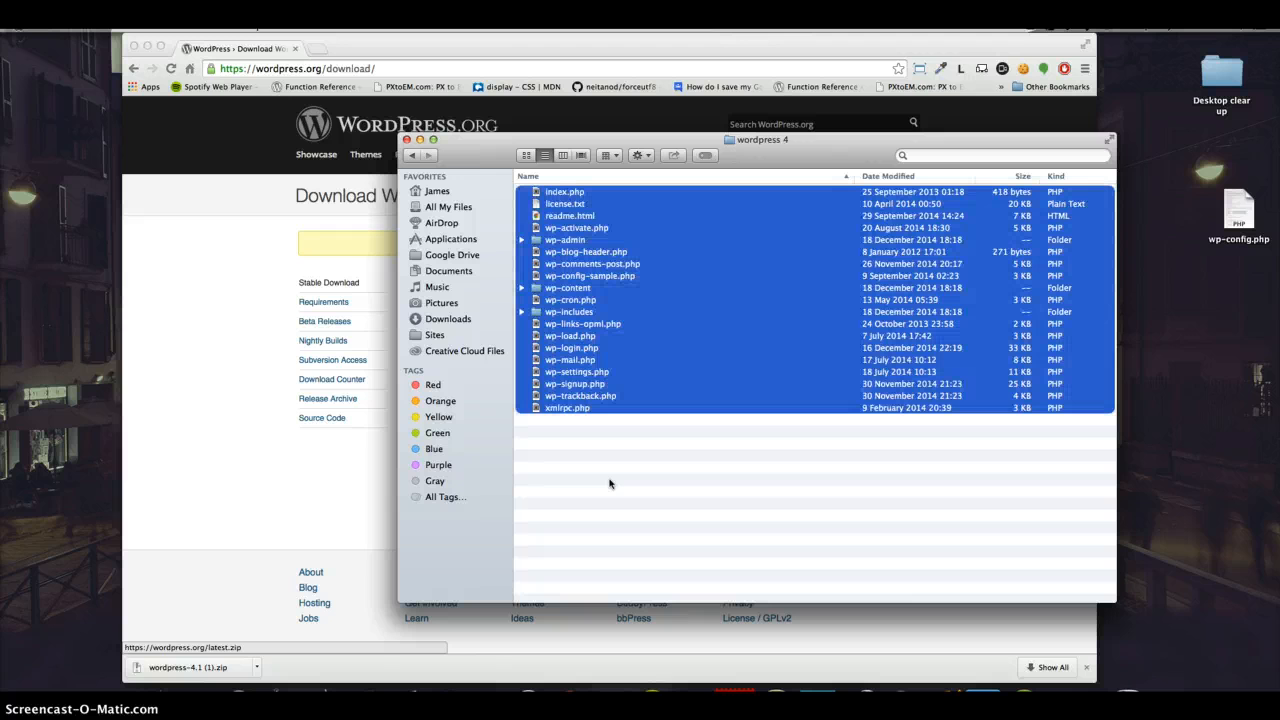
Step: Create a folder named example in the Sites folder
left_click(432, 335)
left_click(629, 263)
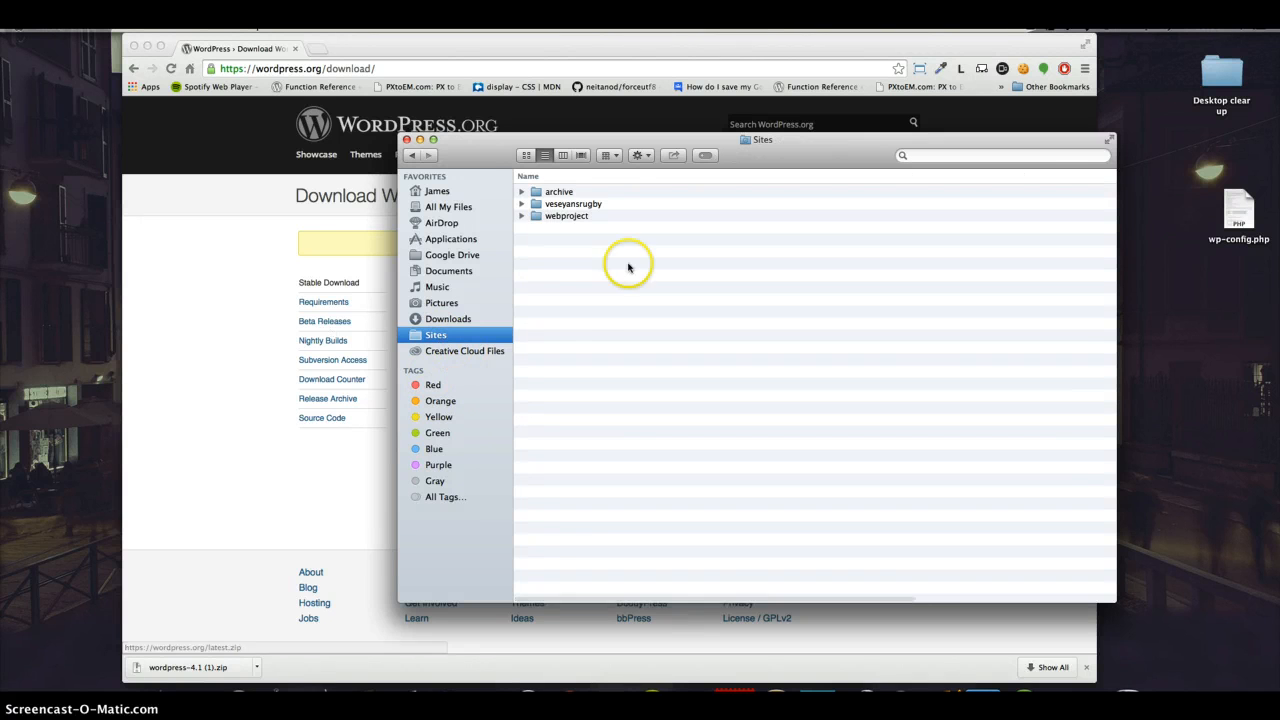
right_click(571, 310)
left_click(591, 317)
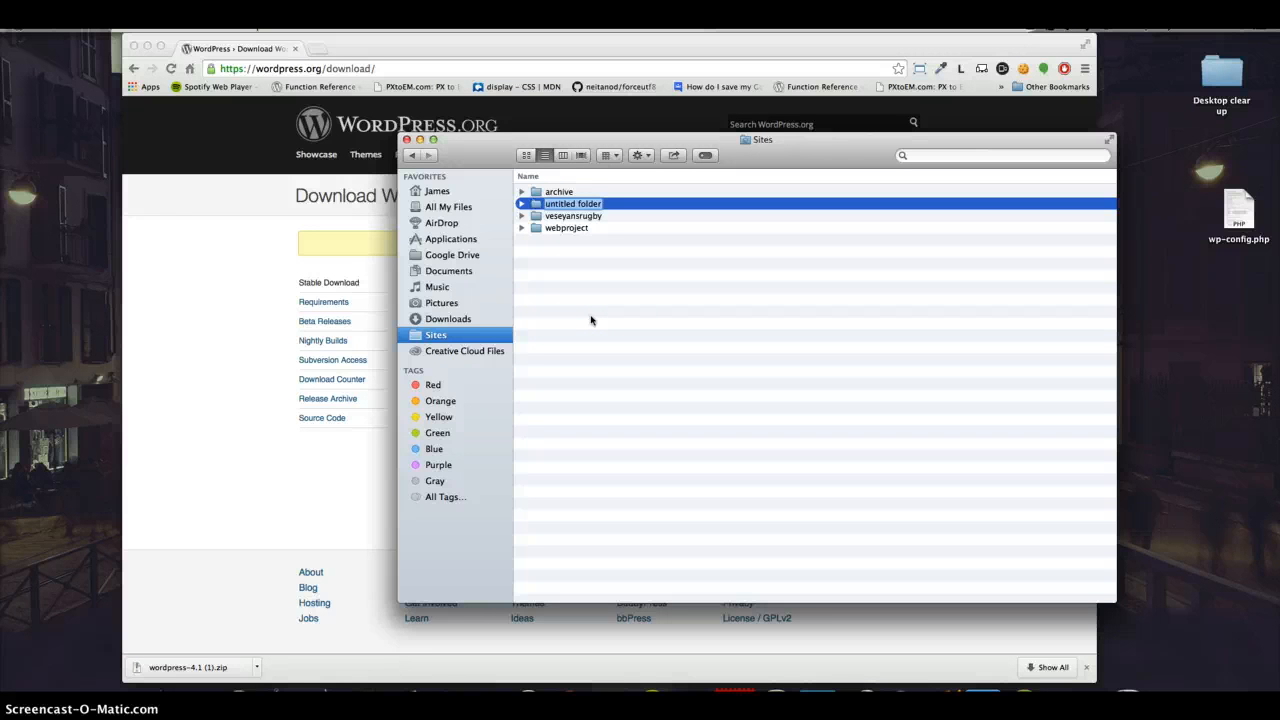
type("example")
left_click(643, 315)
Step: Create a folder named public_html inside the example folder
double_click(598, 206)
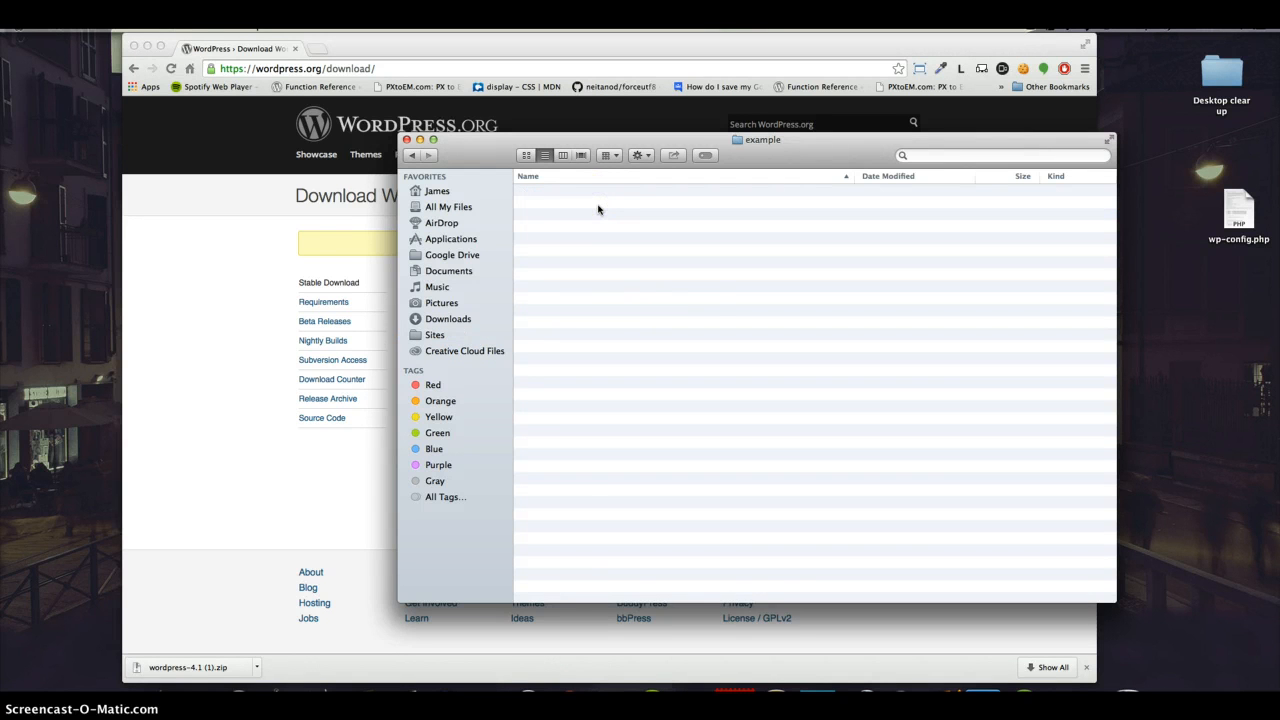
right_click(598, 208)
left_click(610, 207)
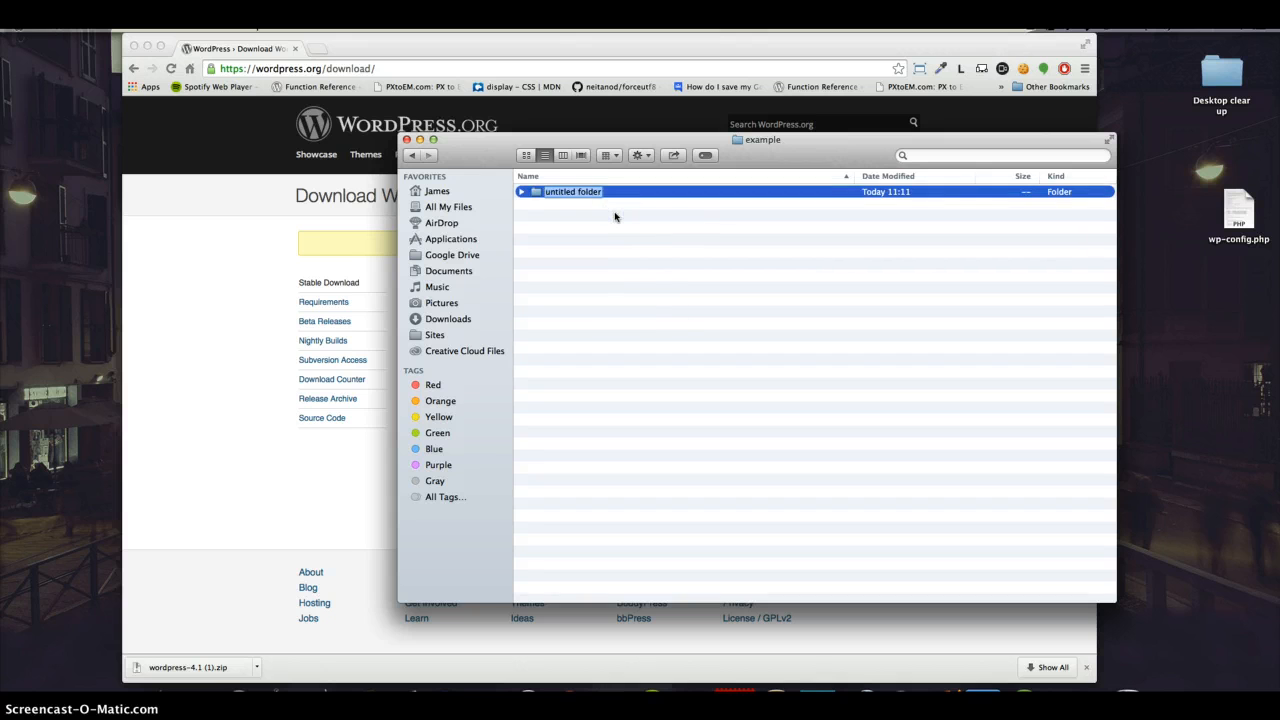
type("public_html")
key("Return")
left_click(588, 216)
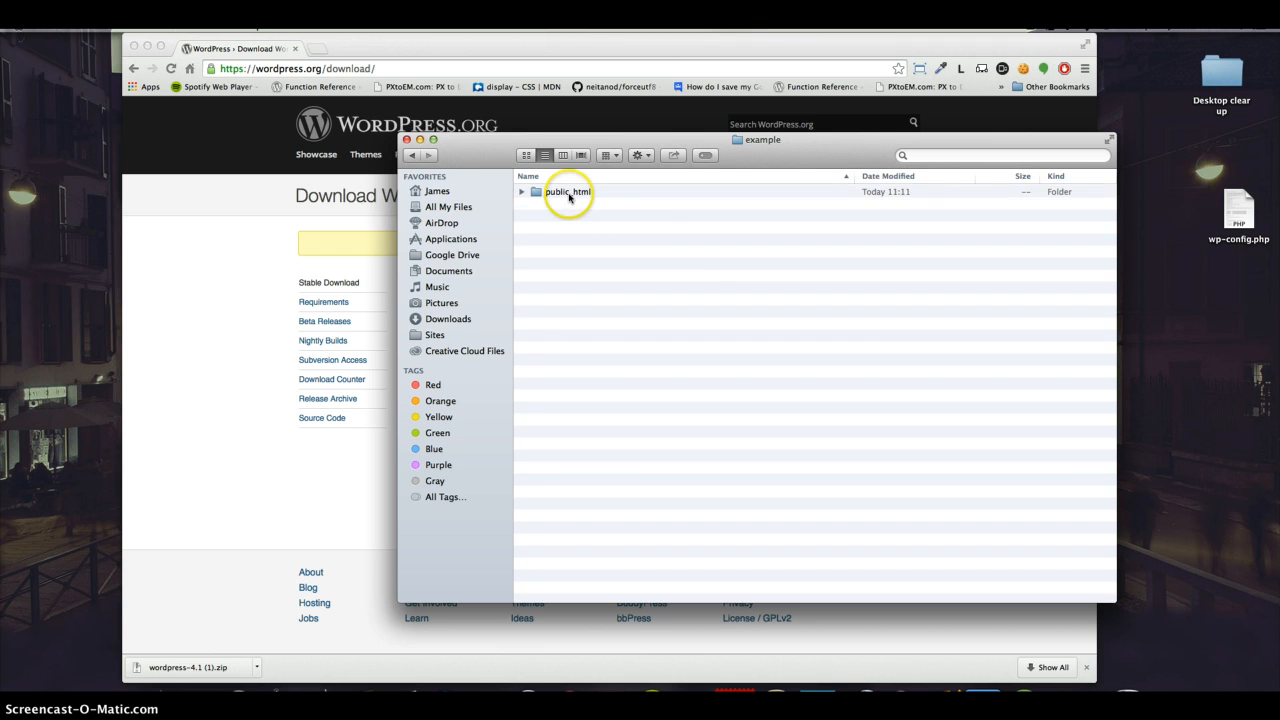
Step: Paste the copied WordPress files into the public_html folder
left_click(569, 197)
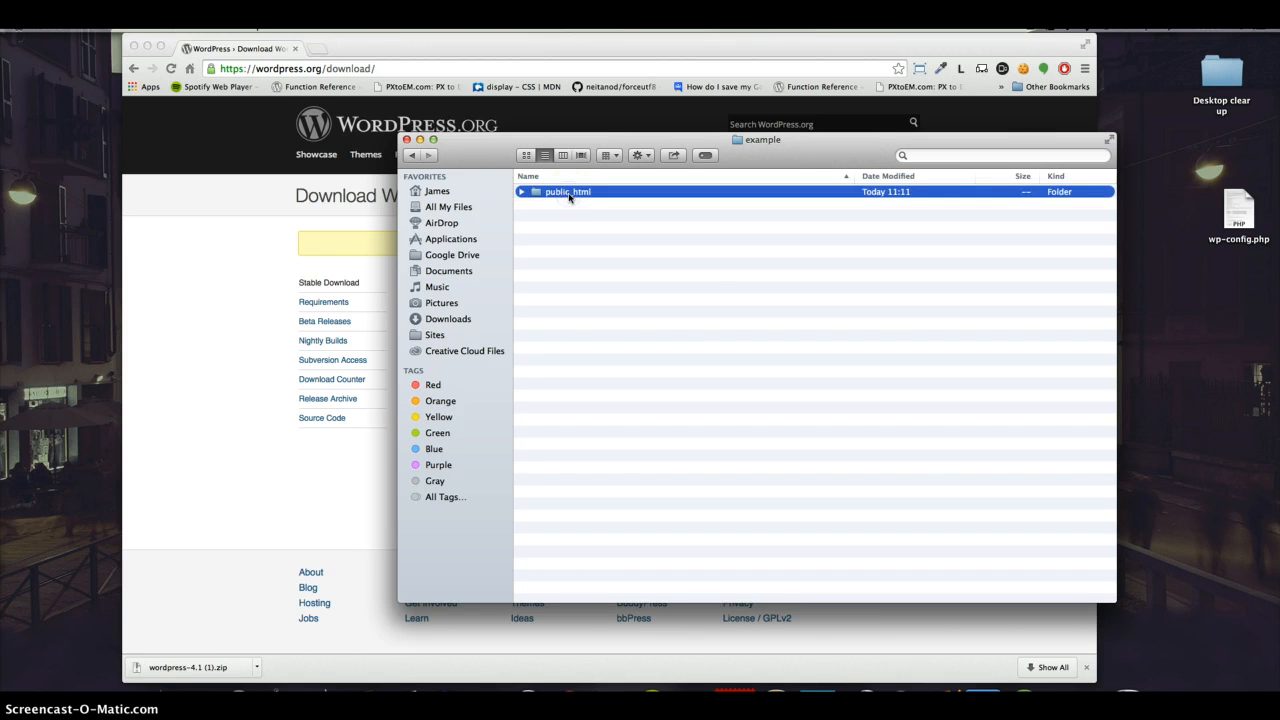
double_click(569, 197)
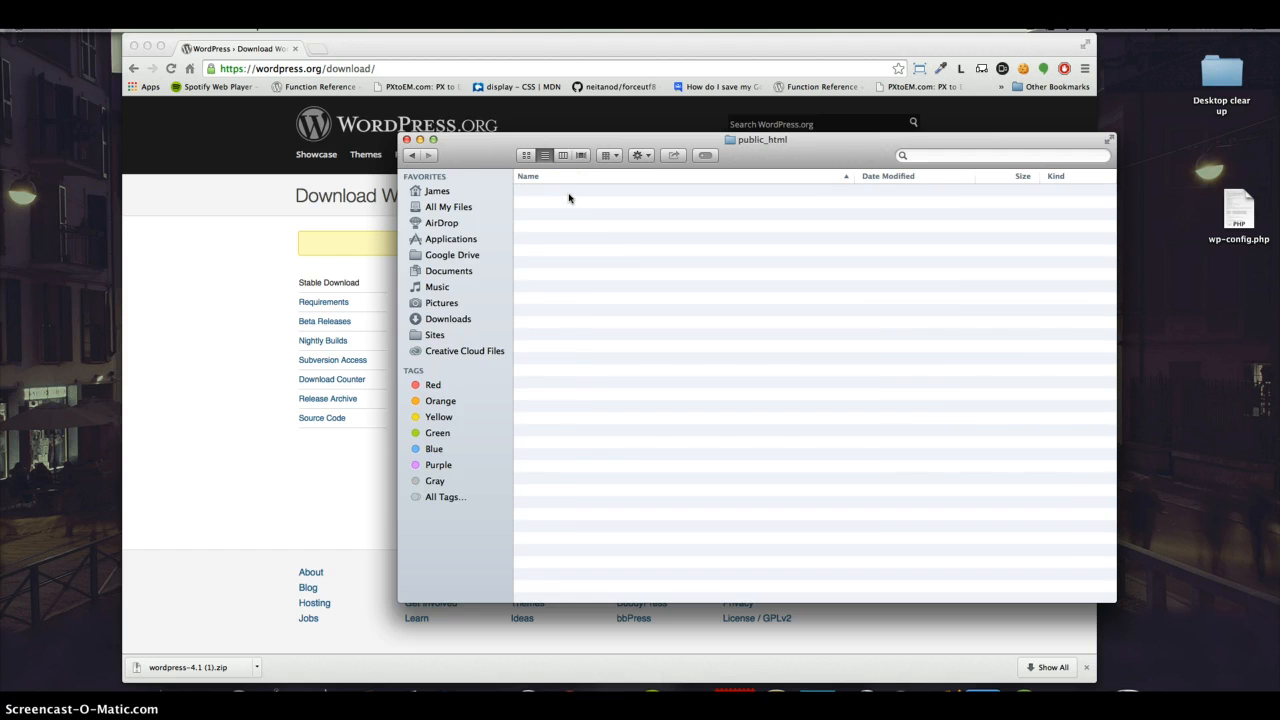
key("super+v")
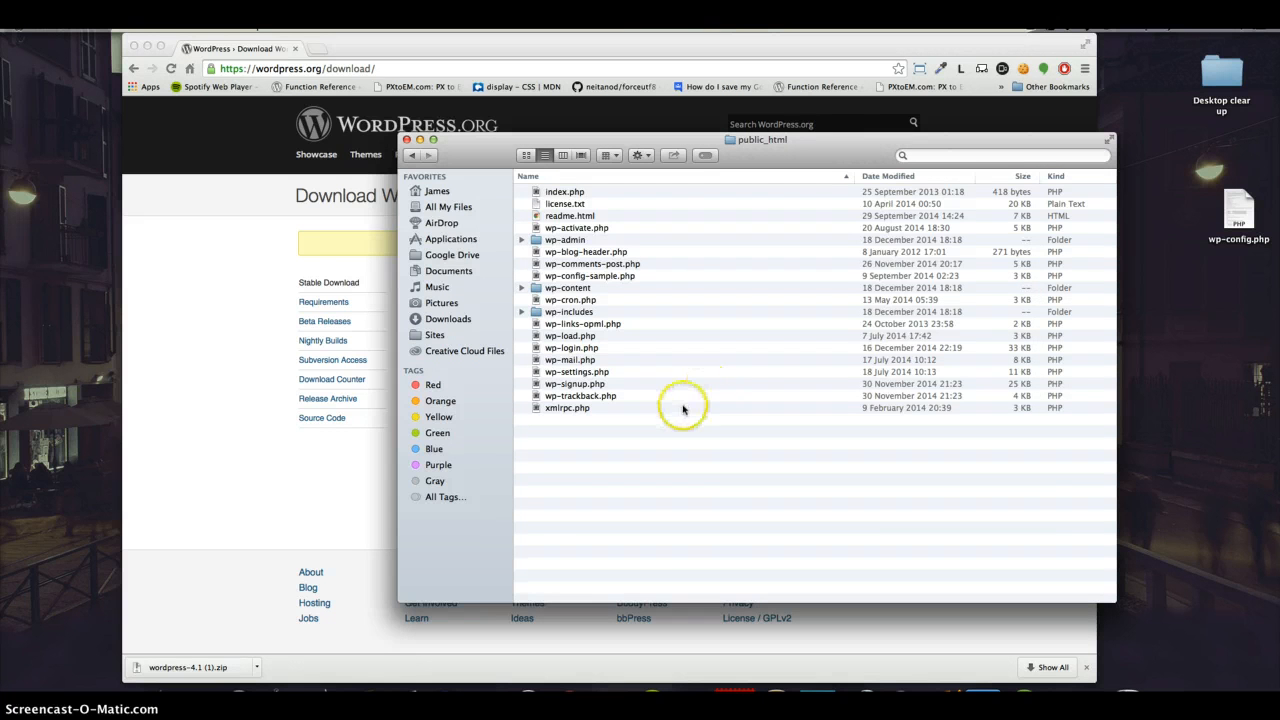
left_click(713, 466)
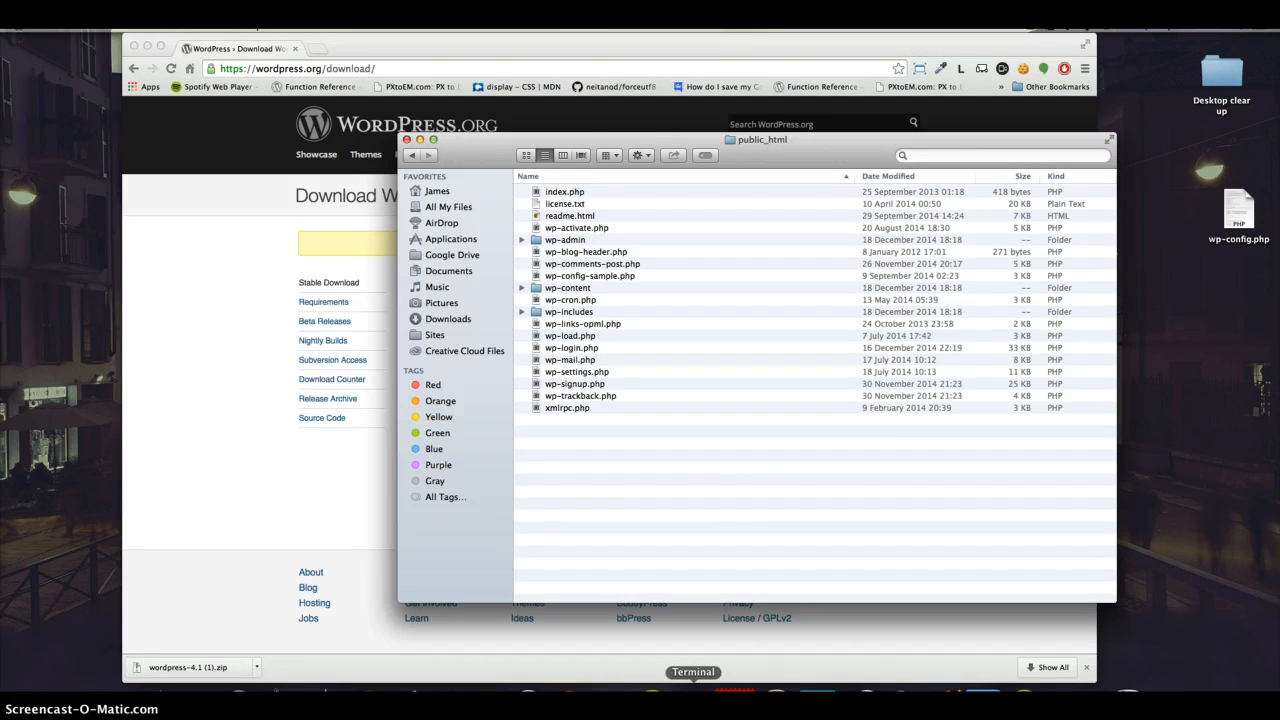
Step: Switch to Terminal, run sudo nano /etc/apache2/extra/httpd-vhosts.conf and enter the administrator password
left_click(693, 698)
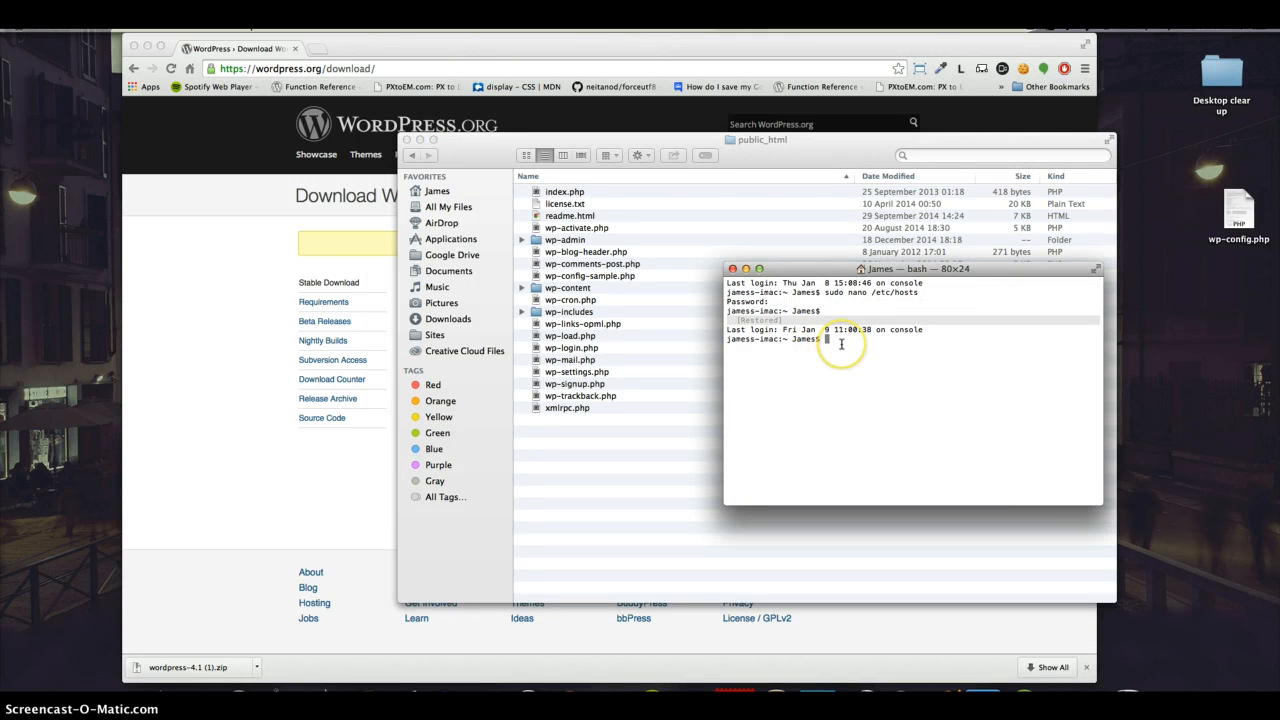
key("Up")
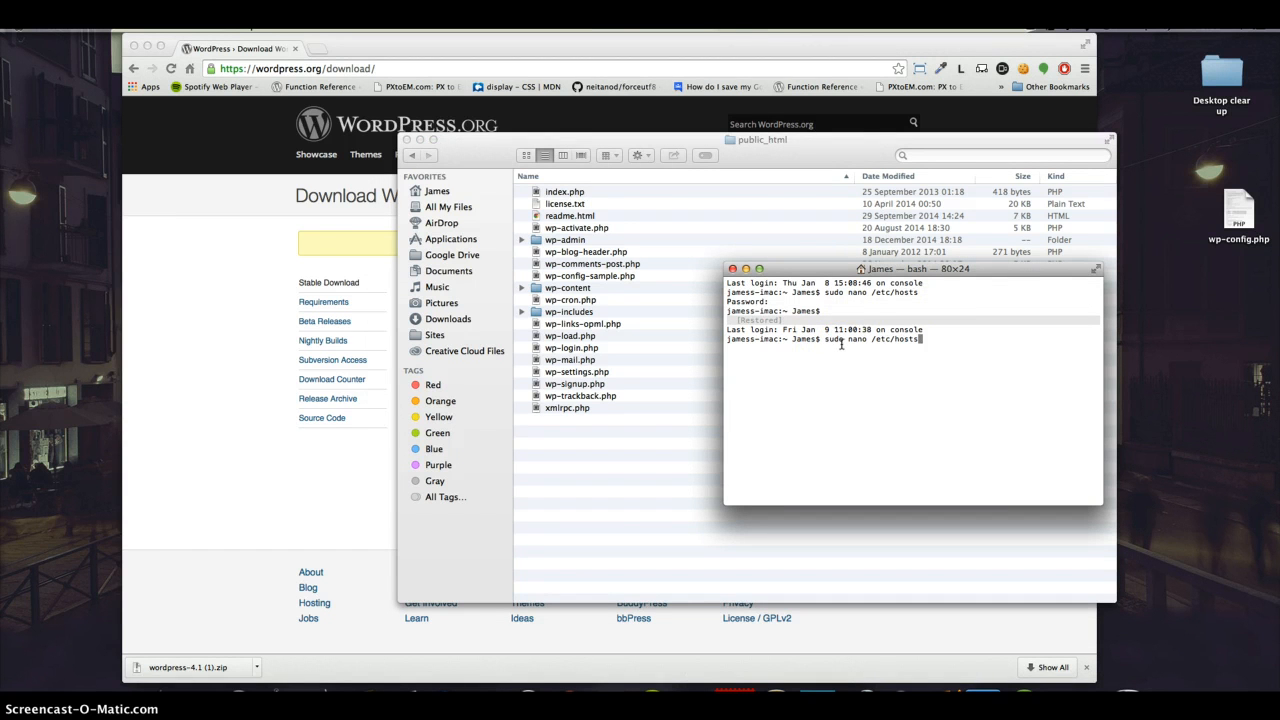
key("Up")
key("Return")
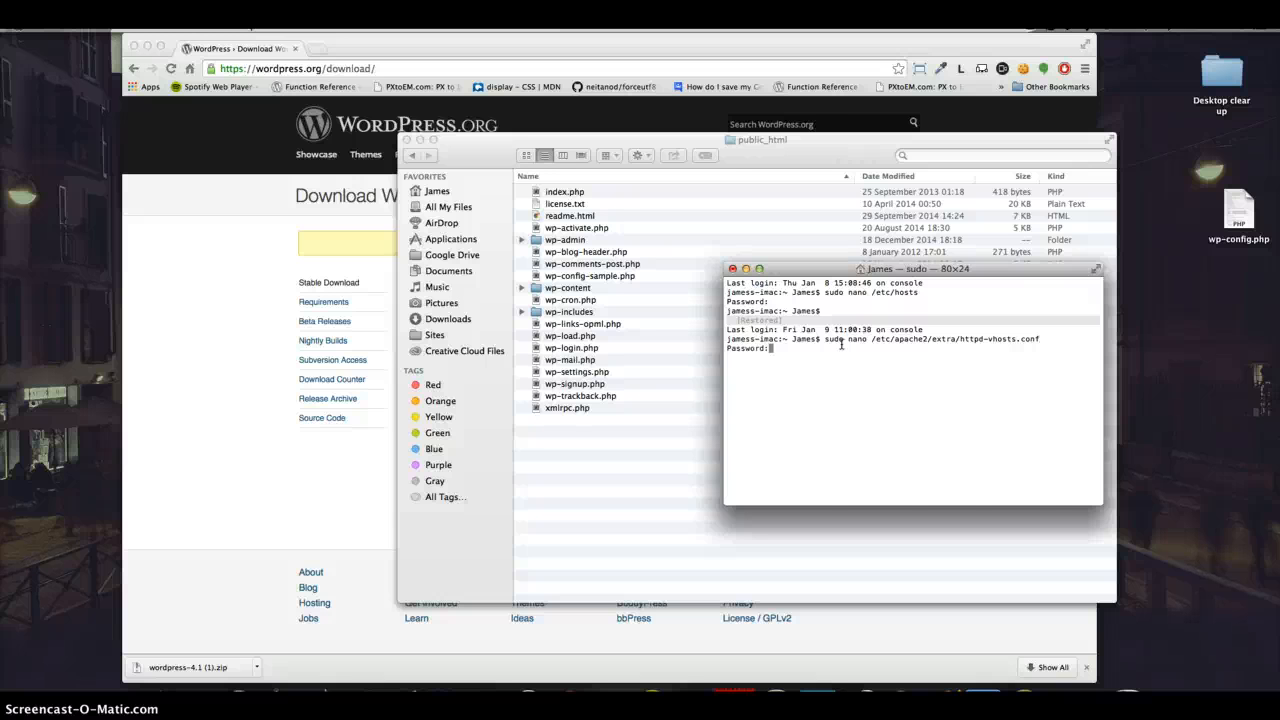
key("Return")
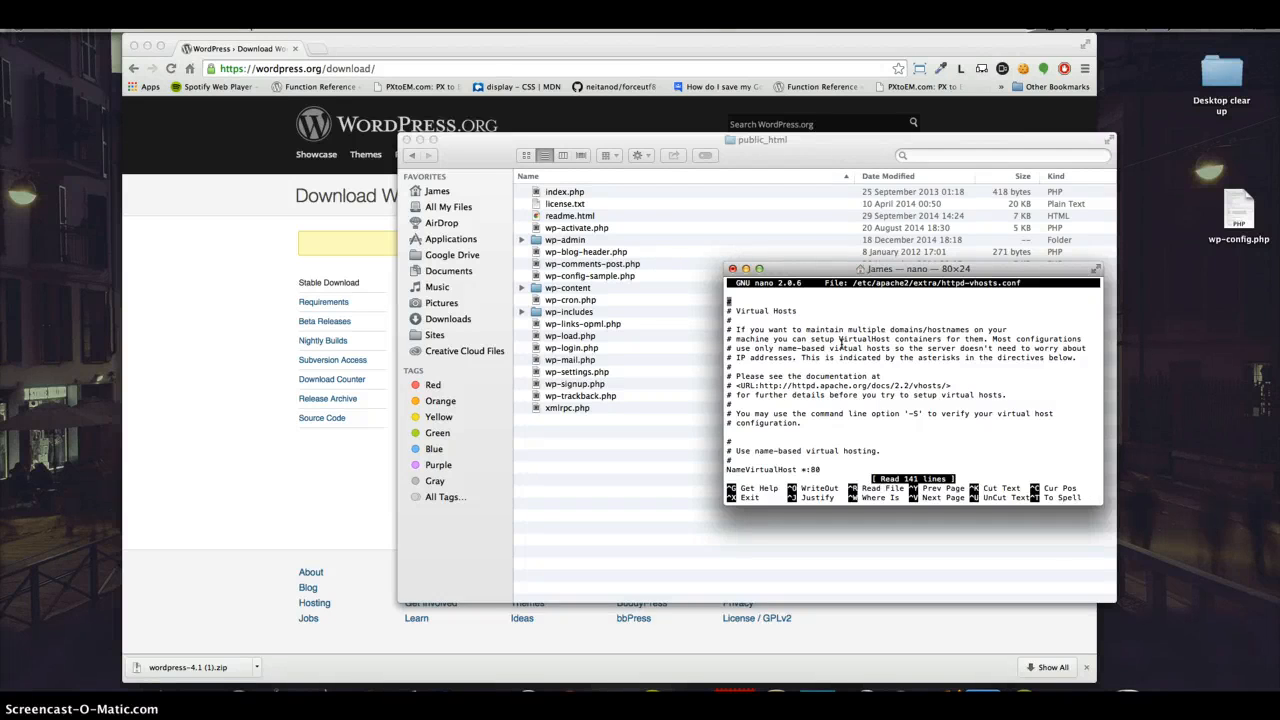
Step: Examine the VirtualHost blocks down to the last one, which points to the example/public_html folder
key("Down")
key("Down")
key("Down")
key("Down")
key("Down")
key("Down")
key("Down")
key("Down")
key("Down")
key("Down")
key("Down")
key("Down")
key("Down")
key("Down")
key("Down")
key("Down")
key("Down")
key("Down")
key("Down")
key("Down")
key("Down")
key("Down")
key("Down")
key("Down")
key("Down")
key("Down")
key("Down")
key("Down")
key("Down")
key("Down")
key("Down")
key("Down")
key("Down")
key("Down")
key("Down")
key("Down")
key("Down")
key("Down")
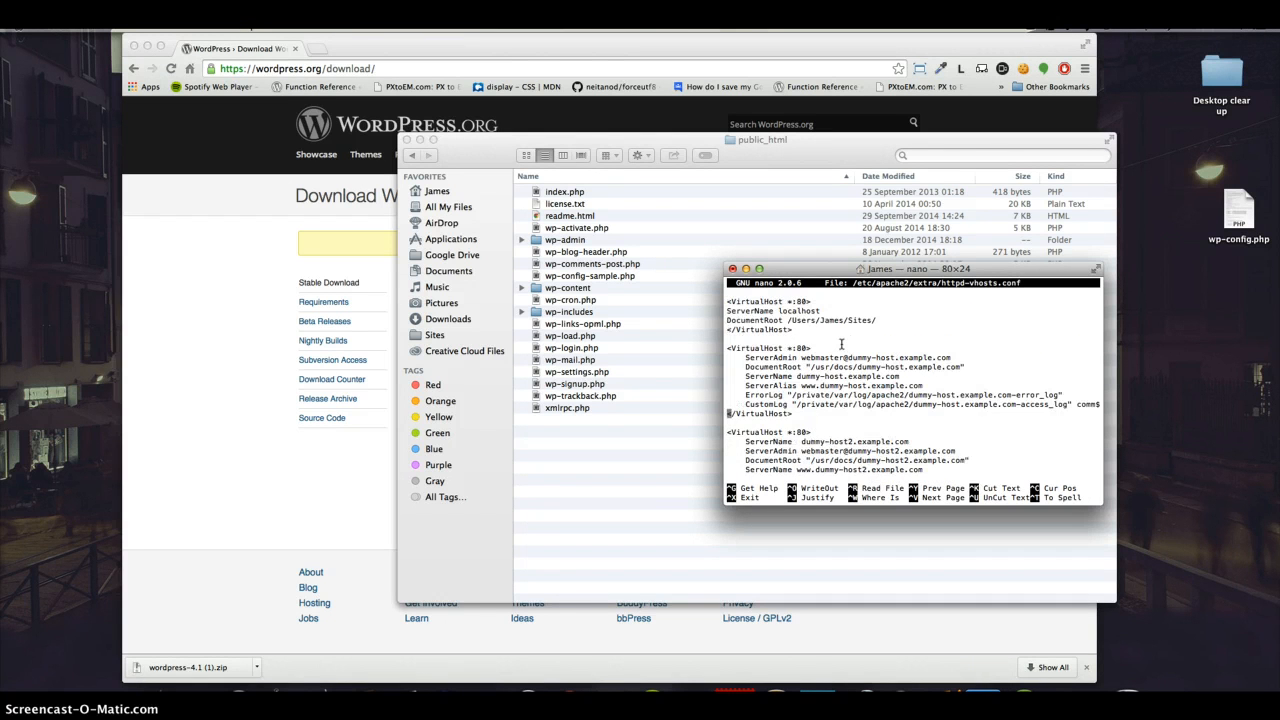
key("Down")
key("Down")
key("Down")
key("Down")
key("Down")
key("Down")
key("Down")
key("Down")
key("Down")
key("Down")
key("Down")
key("Down")
key("Down")
key("Down")
key("Down")
key("Down")
key("Down")
key("Down")
key("Down")
key("Down")
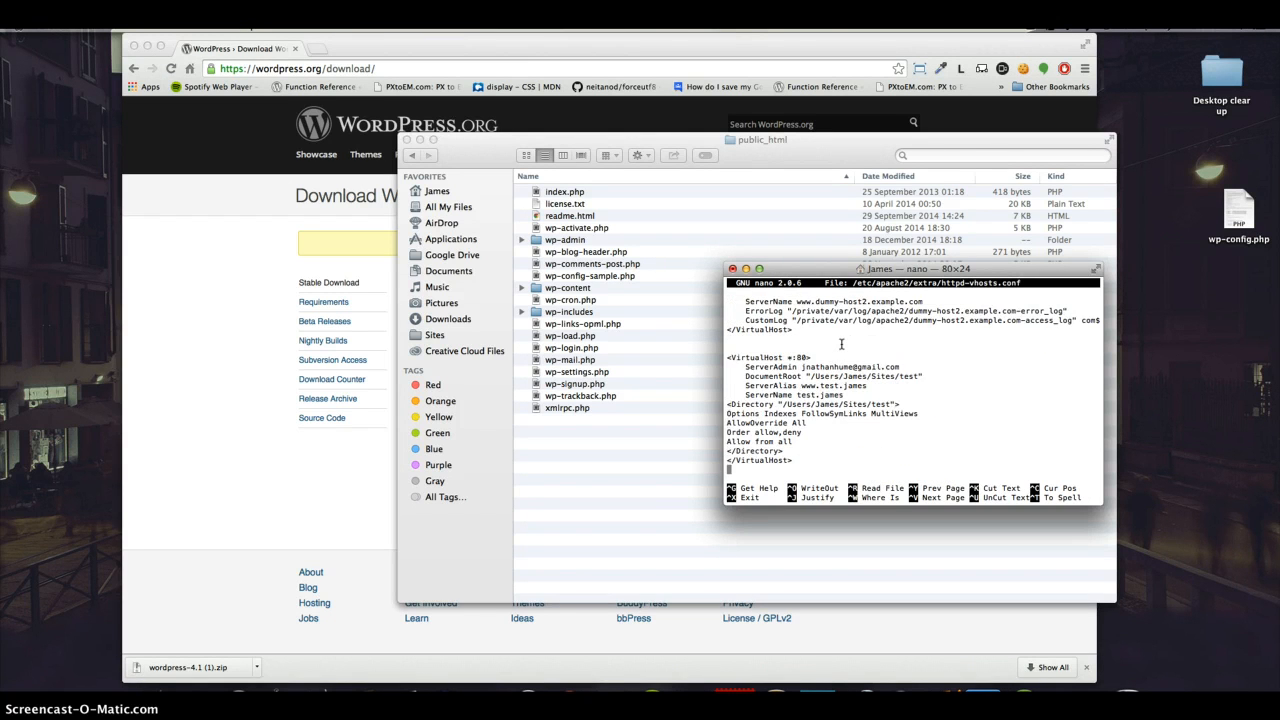
key("Down")
key("Down")
key("Down")
key("Down")
key("Down")
key("Down")
key("Down")
key("Down")
key("Down")
key("Down")
key("Down")
key("Down")
key("Down")
key("Down")
key("Down")
key("Down")
key("Down")
key("Down")
key("Down")
key("Down")
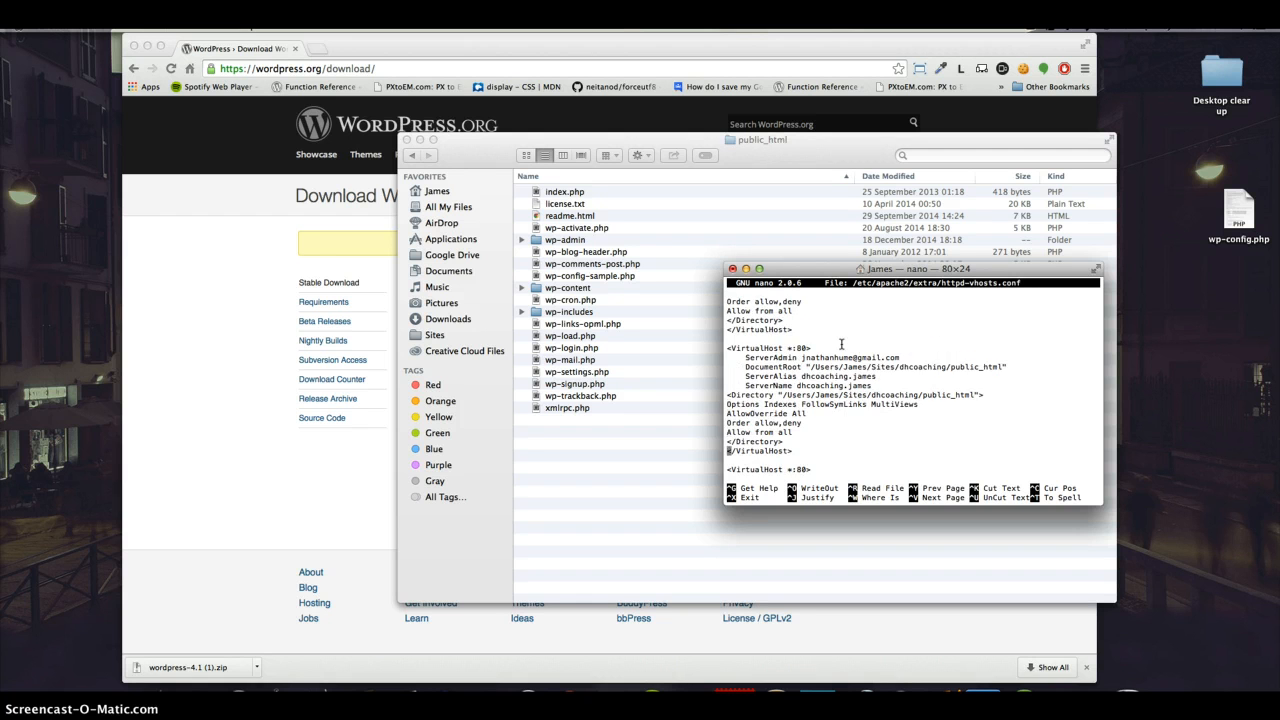
key("Down")
key("Down")
key("Down")
key("Down")
key("Down")
key("Down")
key("Down")
key("Down")
key("Down")
key("Down")
key("Down")
key("Down")
key("Down")
key("Down")
key("Down")
key("Down")
key("Down")
key("Down")
key("Down")
key("Down")
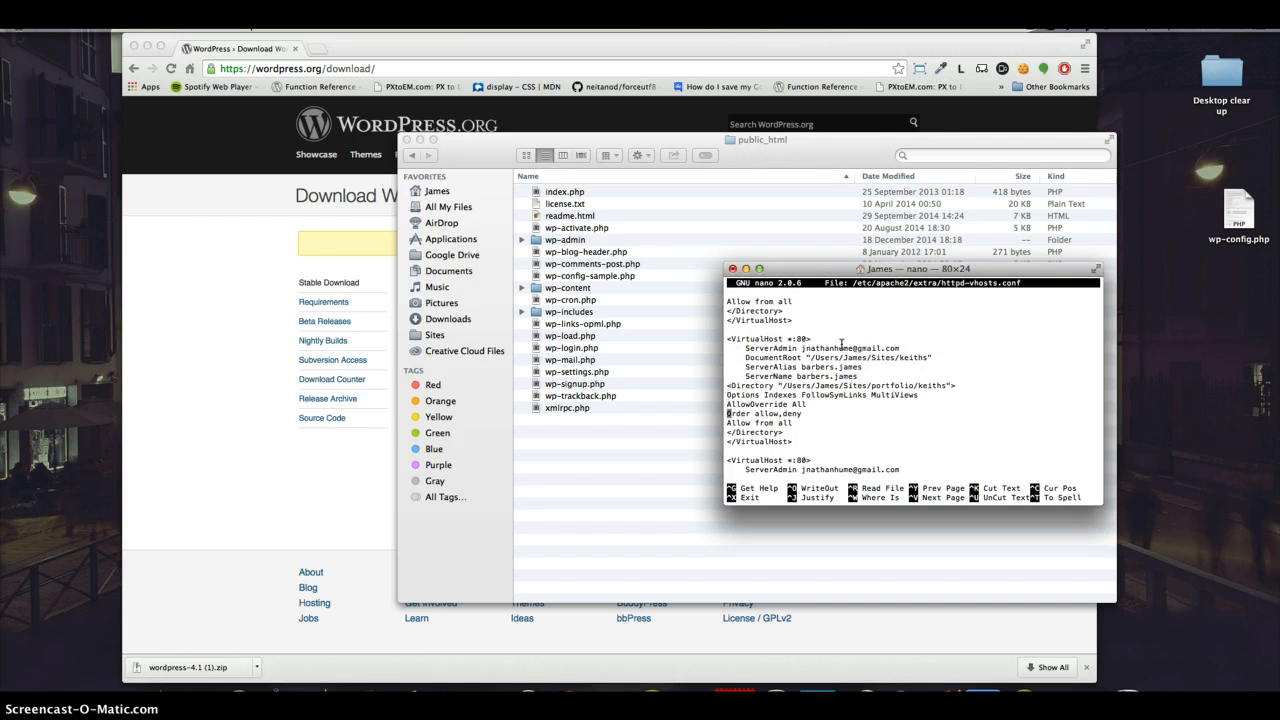
key("Down")
key("Down")
key("Down")
key("Down")
key("Down")
key("Down")
key("Down")
key("Down")
key("Down")
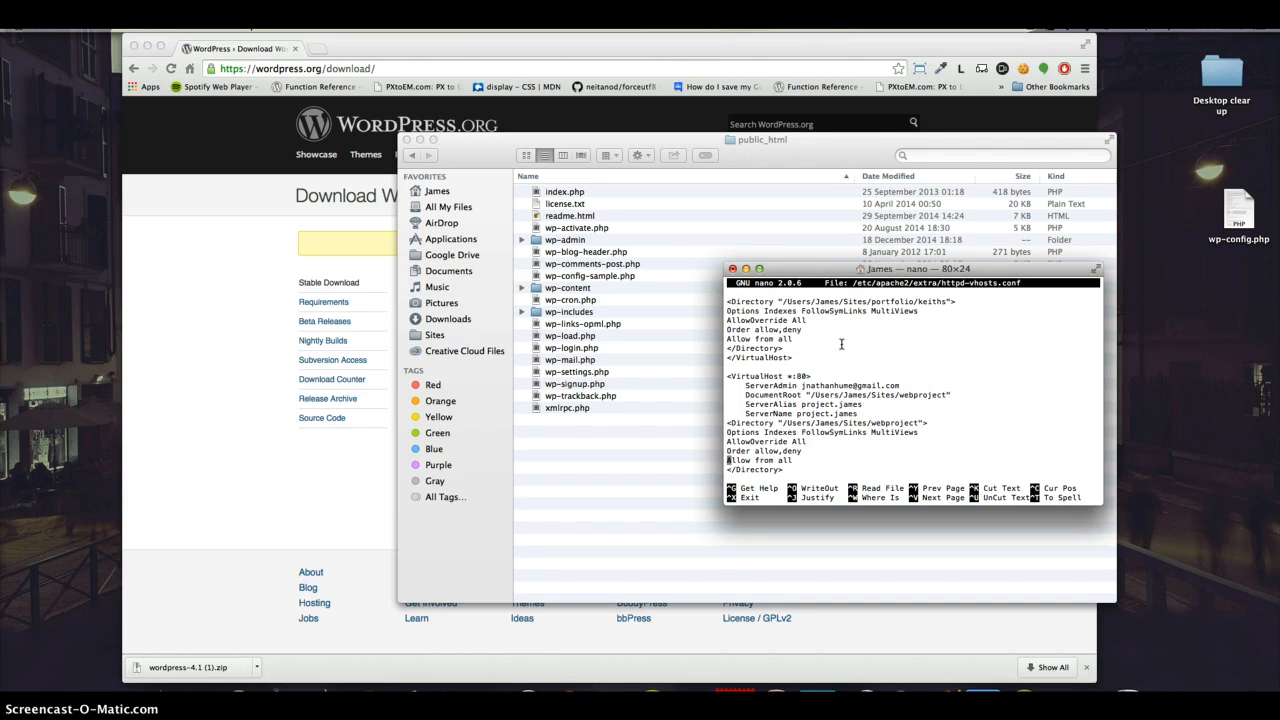
key("Down")
key("Down")
key("Down")
key("Down")
key("Down")
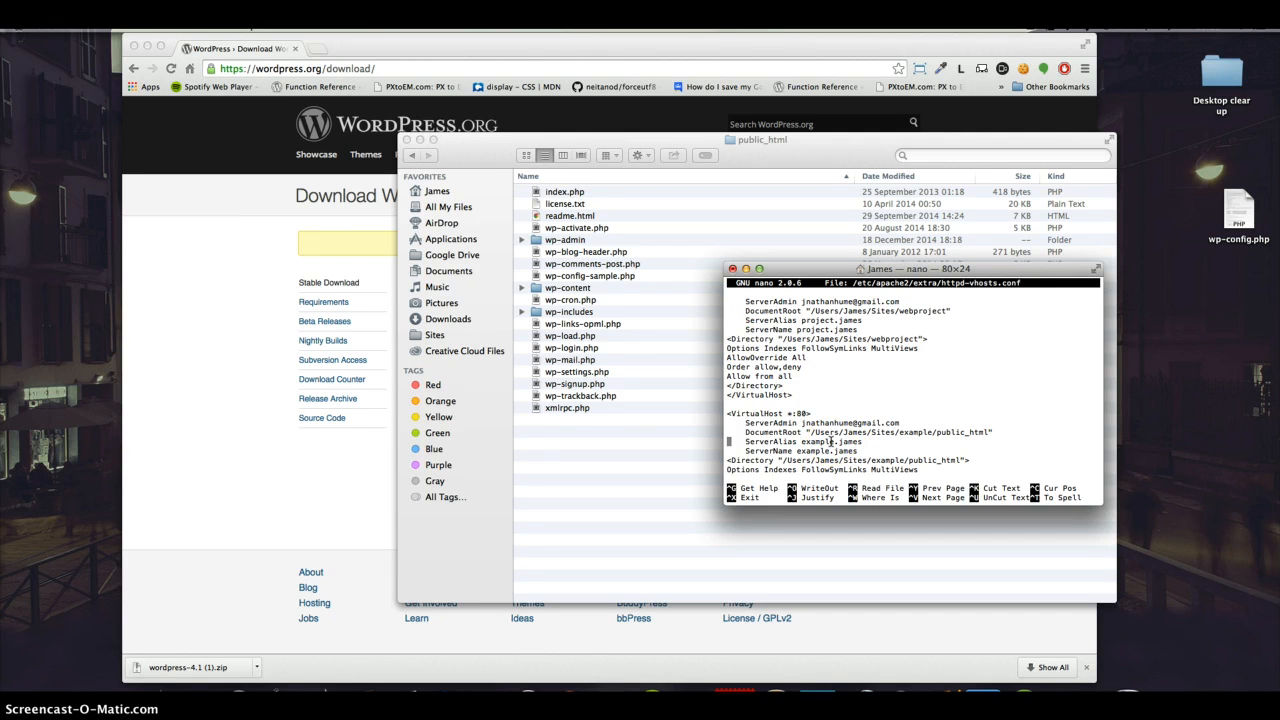
key("Down")
key("Down")
key("Down")
key("Down")
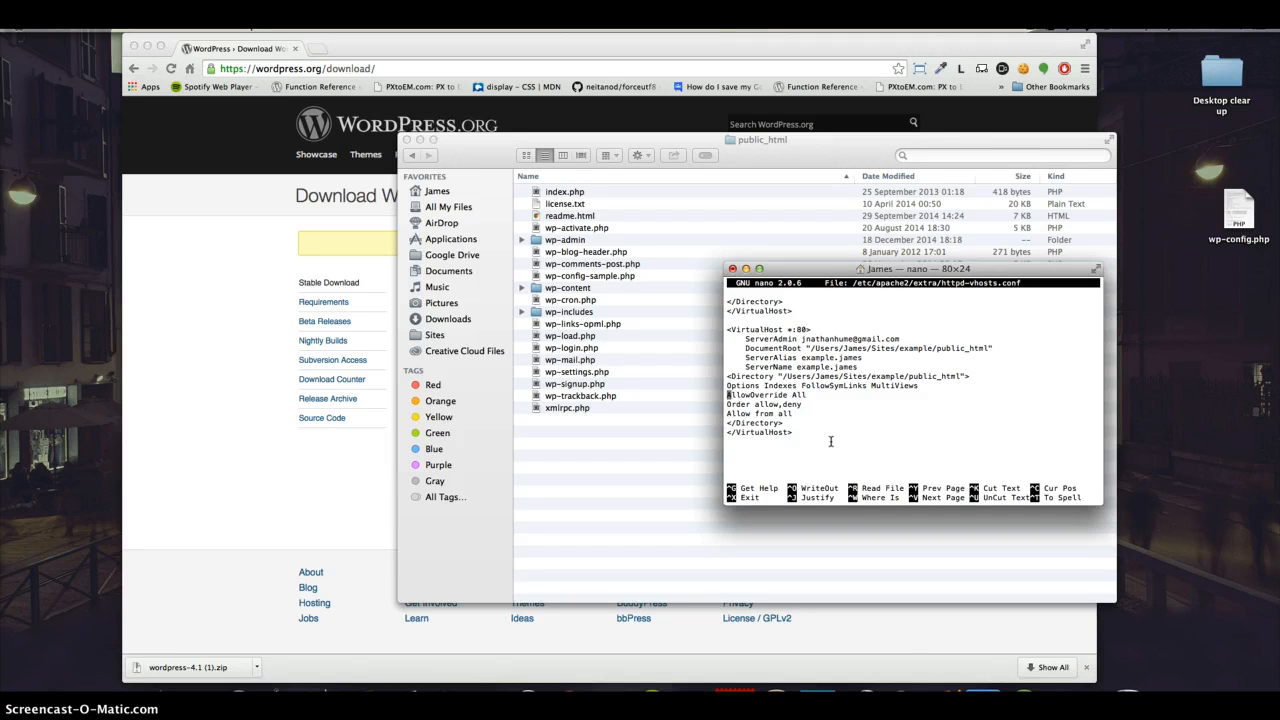
Step: Save httpd-vhosts.conf under its existing name and exit nano
key("ctrl+o")
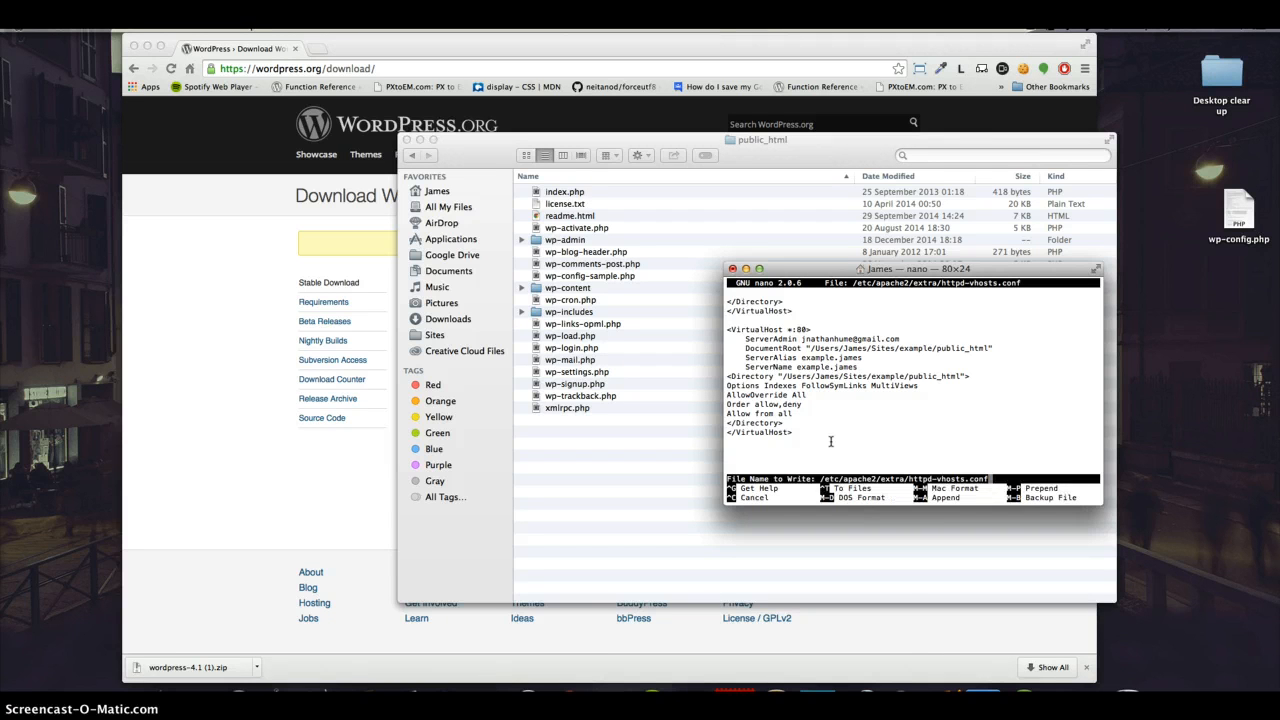
key("Return")
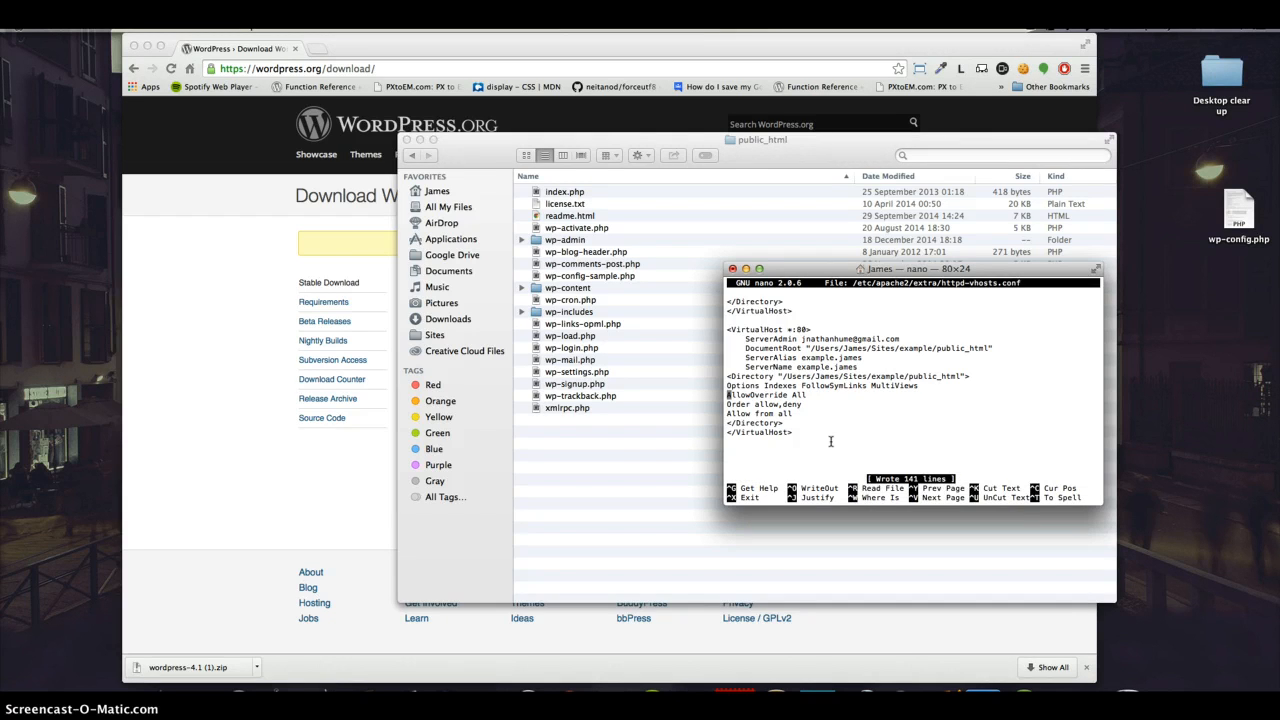
key("ctrl+x")
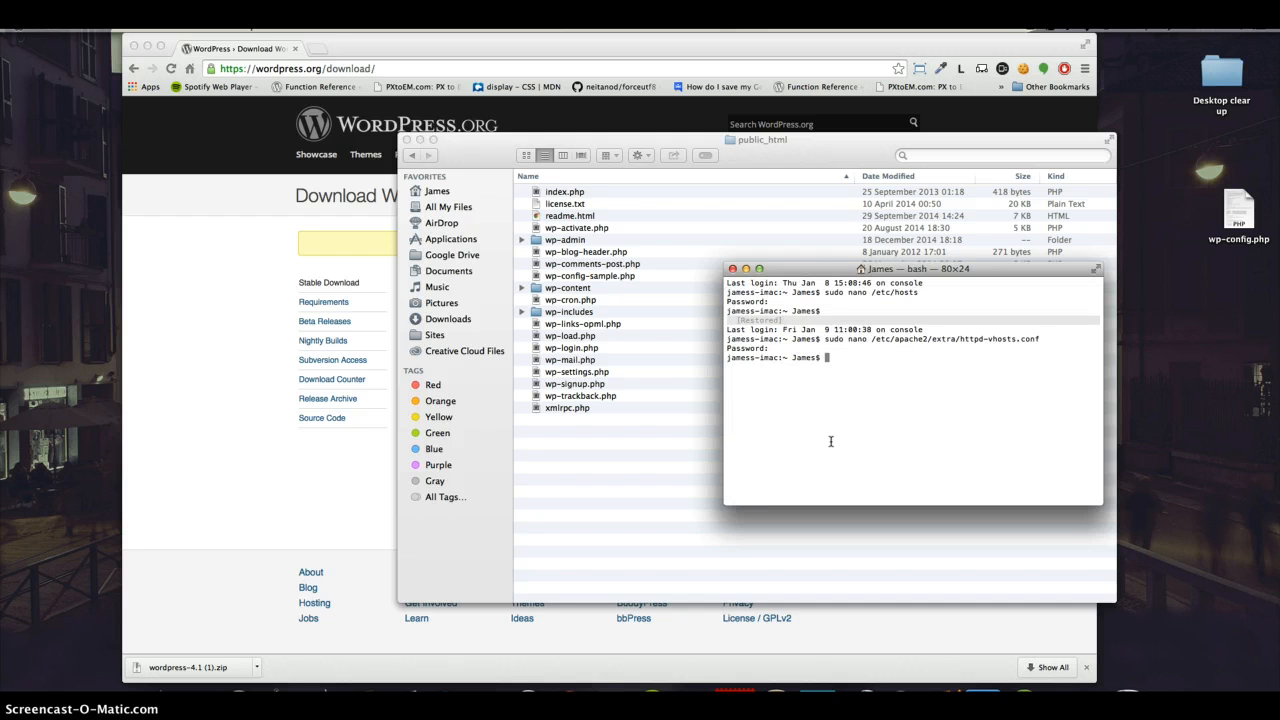
Step: Run sudo nano /etc/hosts and examine the 127.0.0.1 entries, including the one for the example site
key("Up")
key("Up")
key("Return")
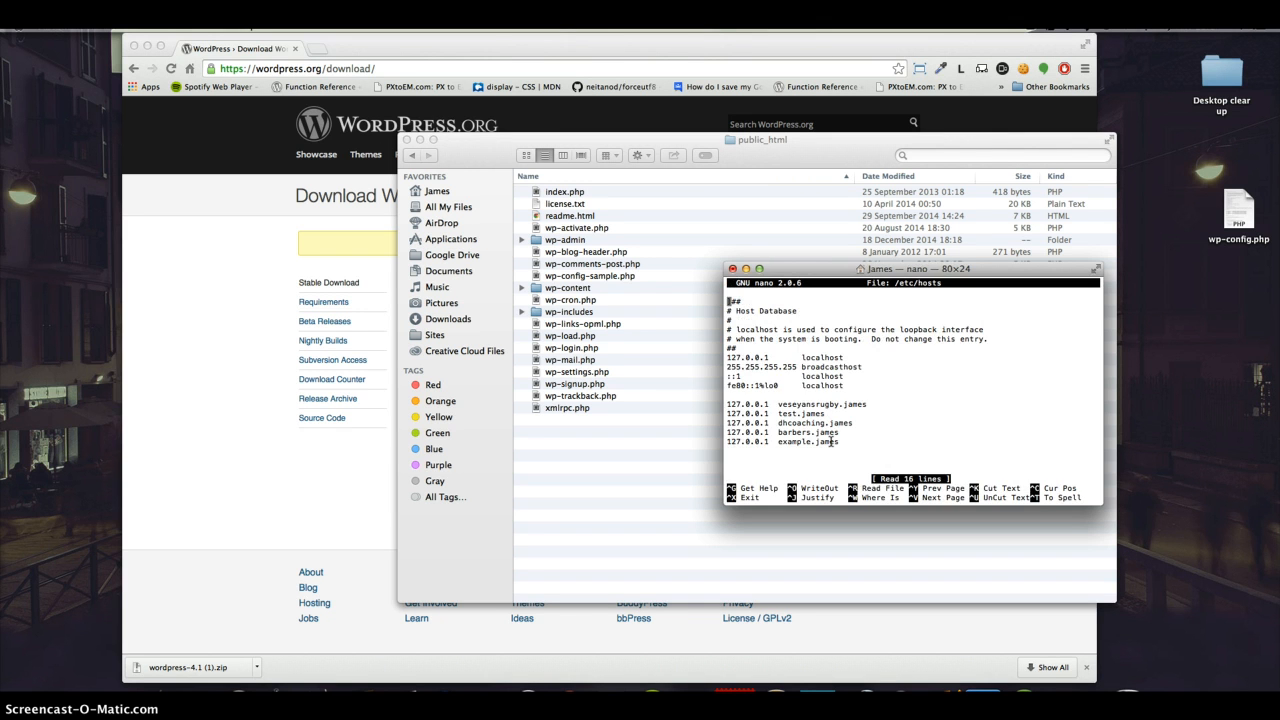
key("Down")
key("Down")
key("Down")
key("Down")
key("Down")
key("Down")
key("Down")
key("Down")
key("Down")
key("Down")
key("Down")
key("Down")
key("Down")
key("Down")
key("Down")
Step: Save the /etc/hosts file under its existing name and exit nano
key("ctrl+o")
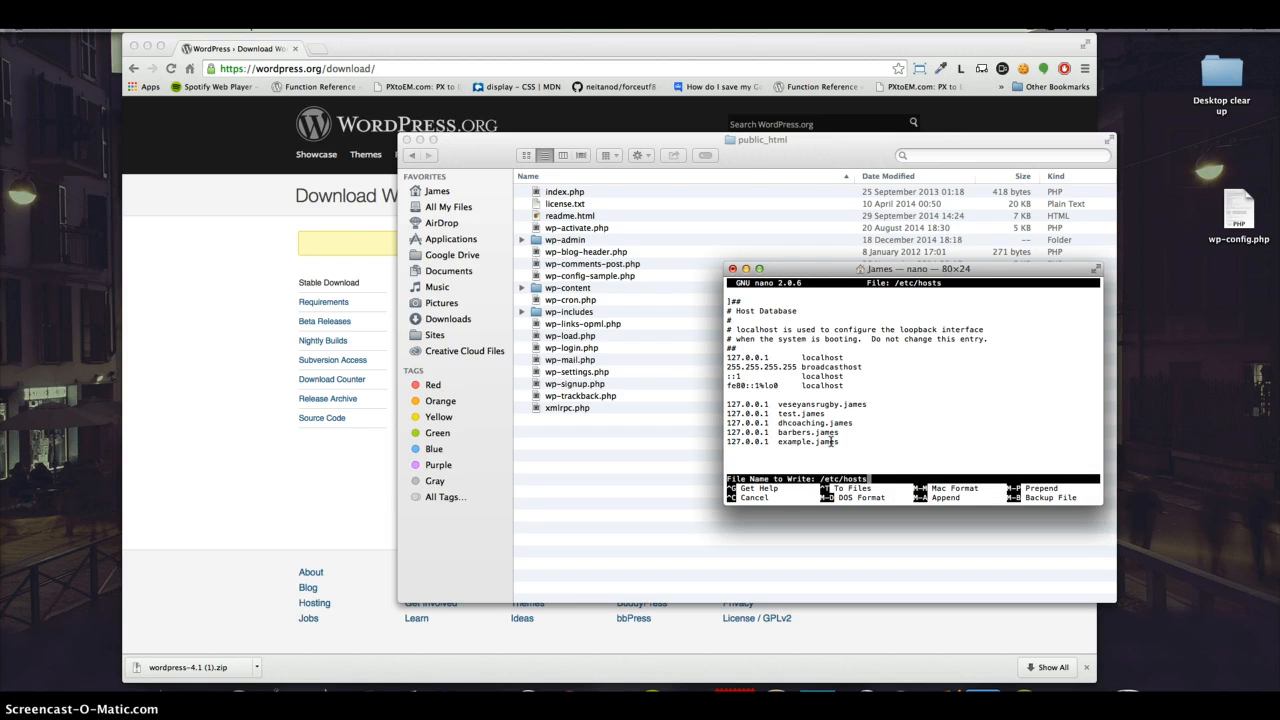
key("Return")
key("ctrl+x")
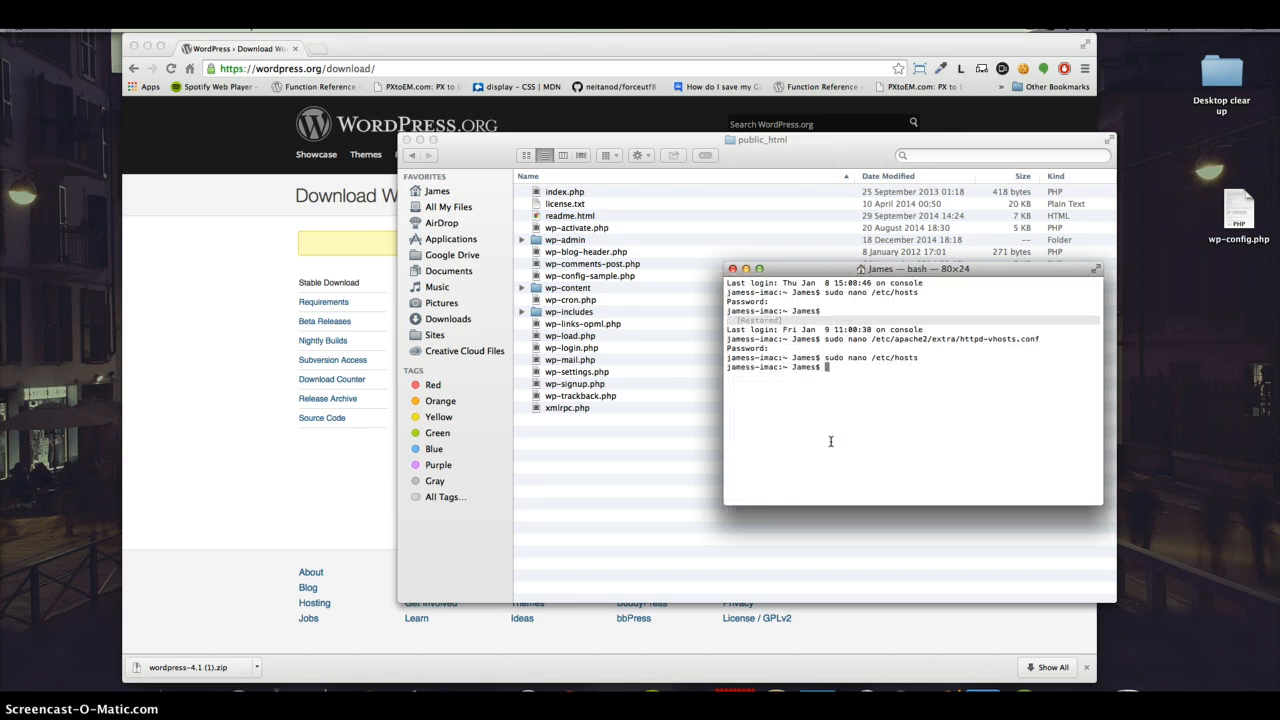
Step: Restart the Apache server with sudo apachectl restart
type("sudo apachectl restart")
key("Return")
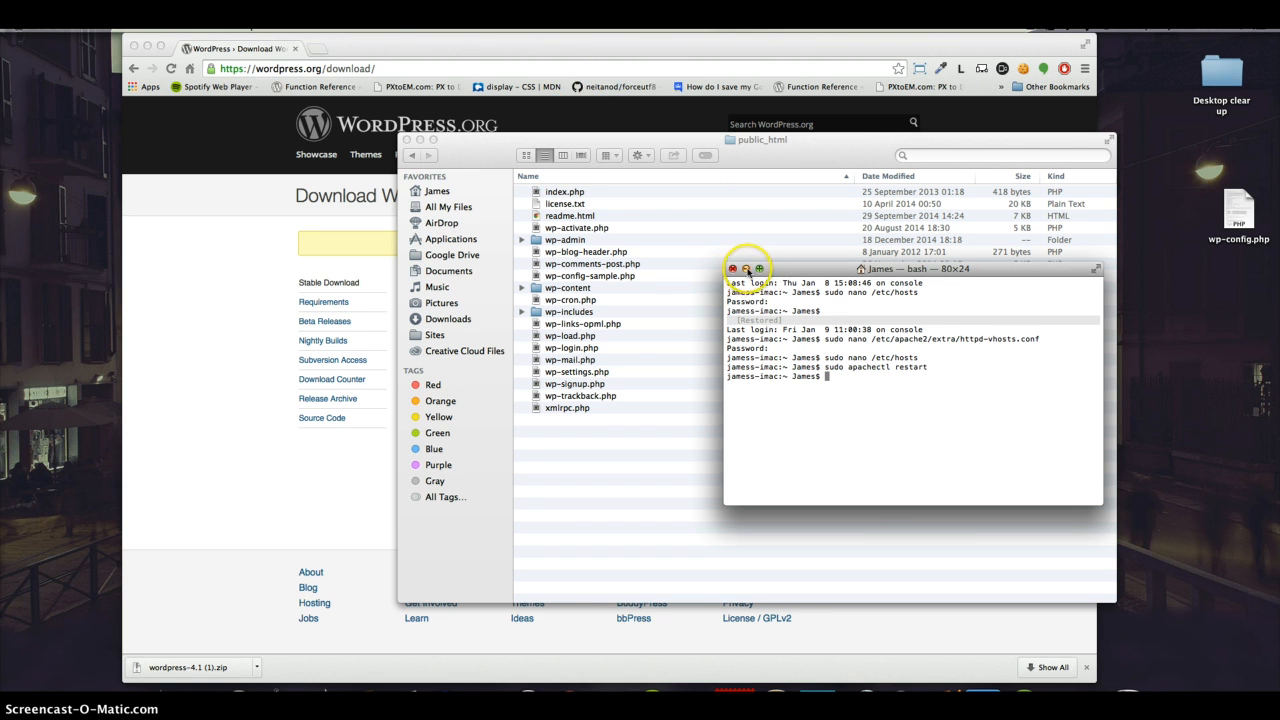
Step: Minimize the Terminal window and open the local example site's http address in a new browser tab
left_click(745, 269)
left_click(340, 44)
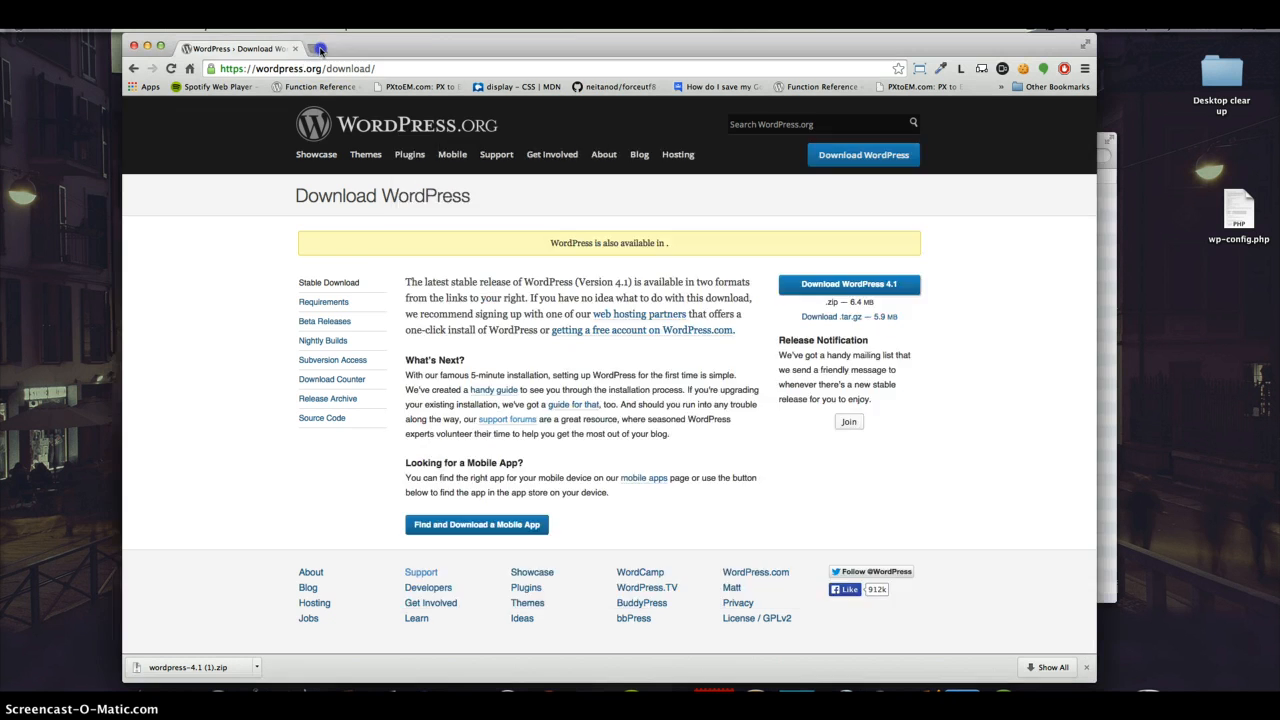
left_click(316, 48)
type("ht")
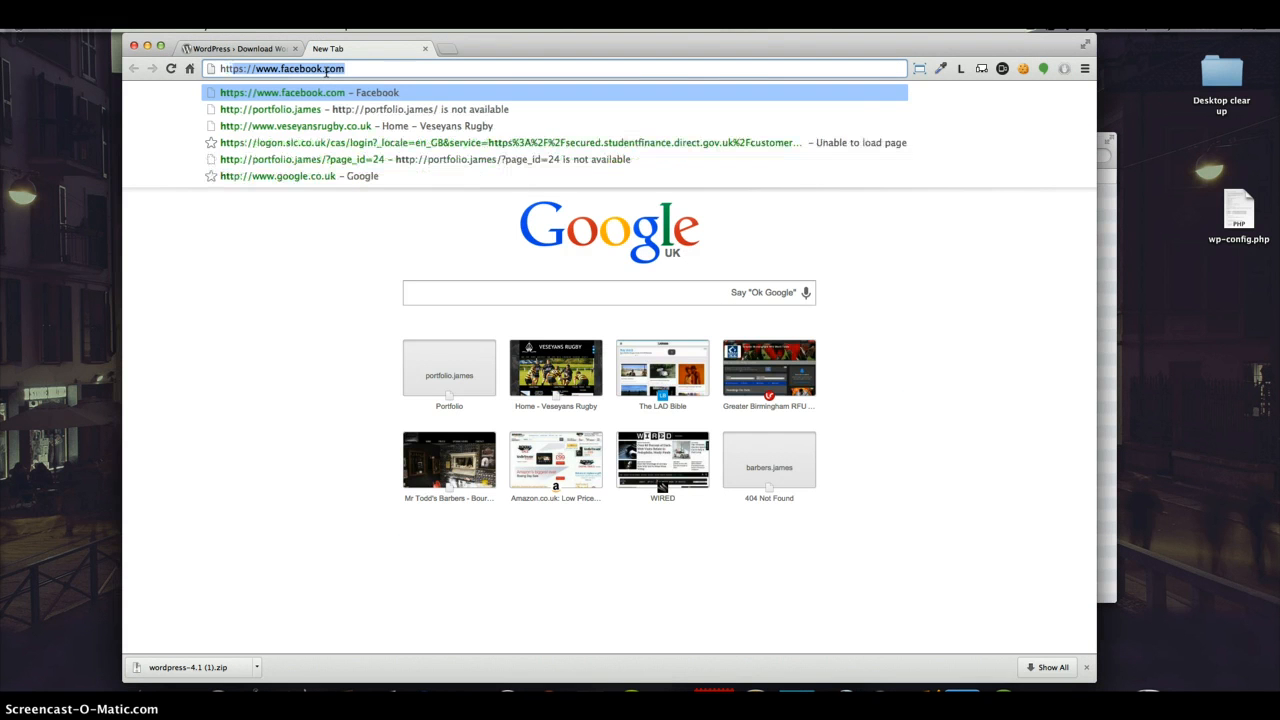
type("tp")
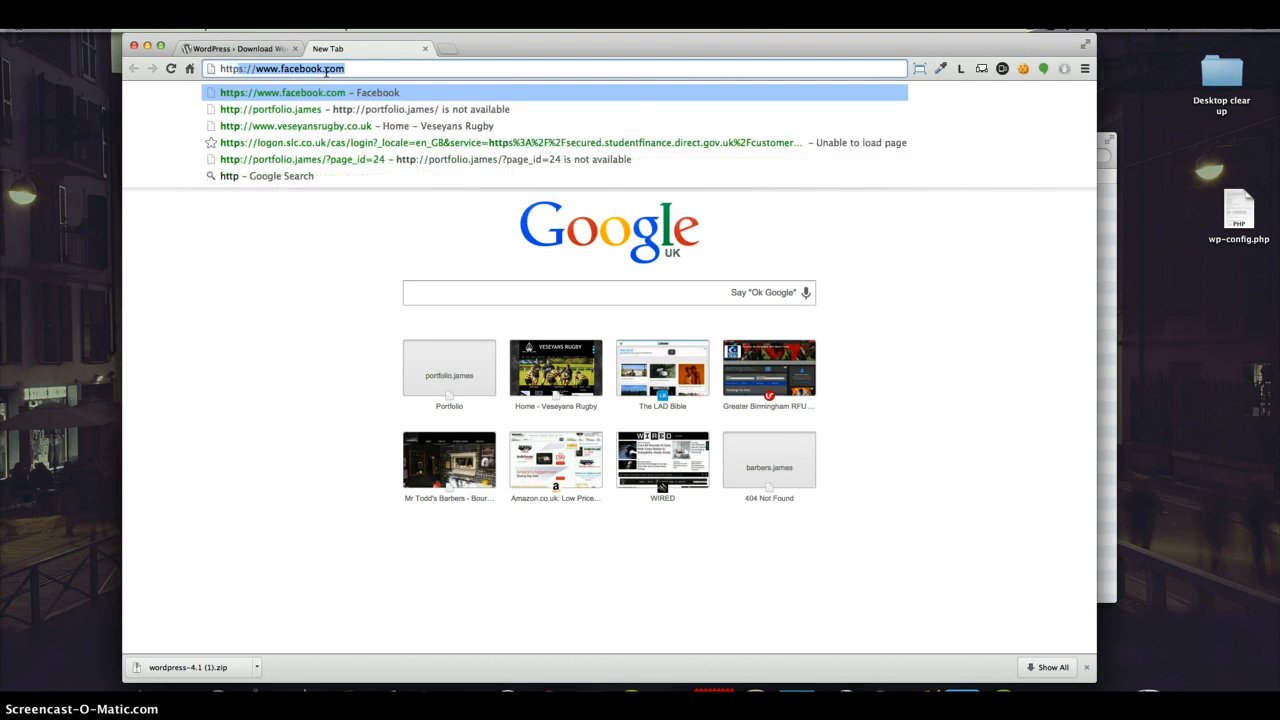
type("://e")
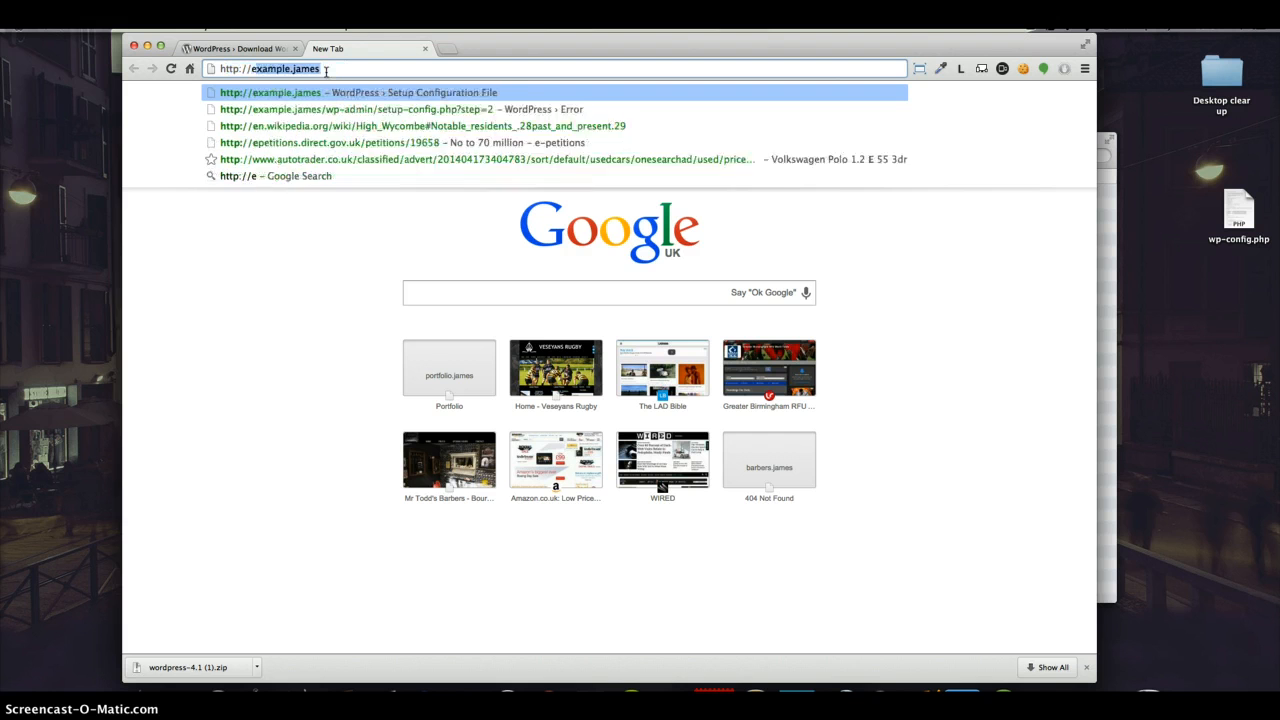
type("xample")
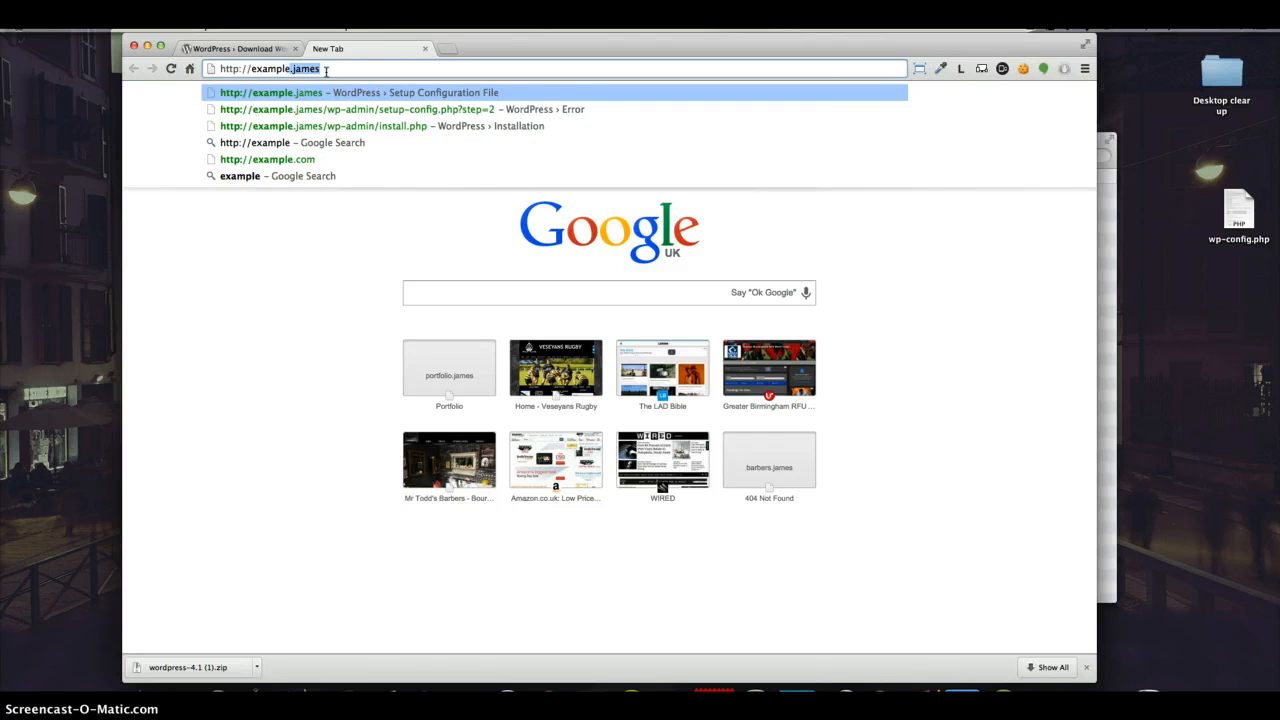
key("Return")
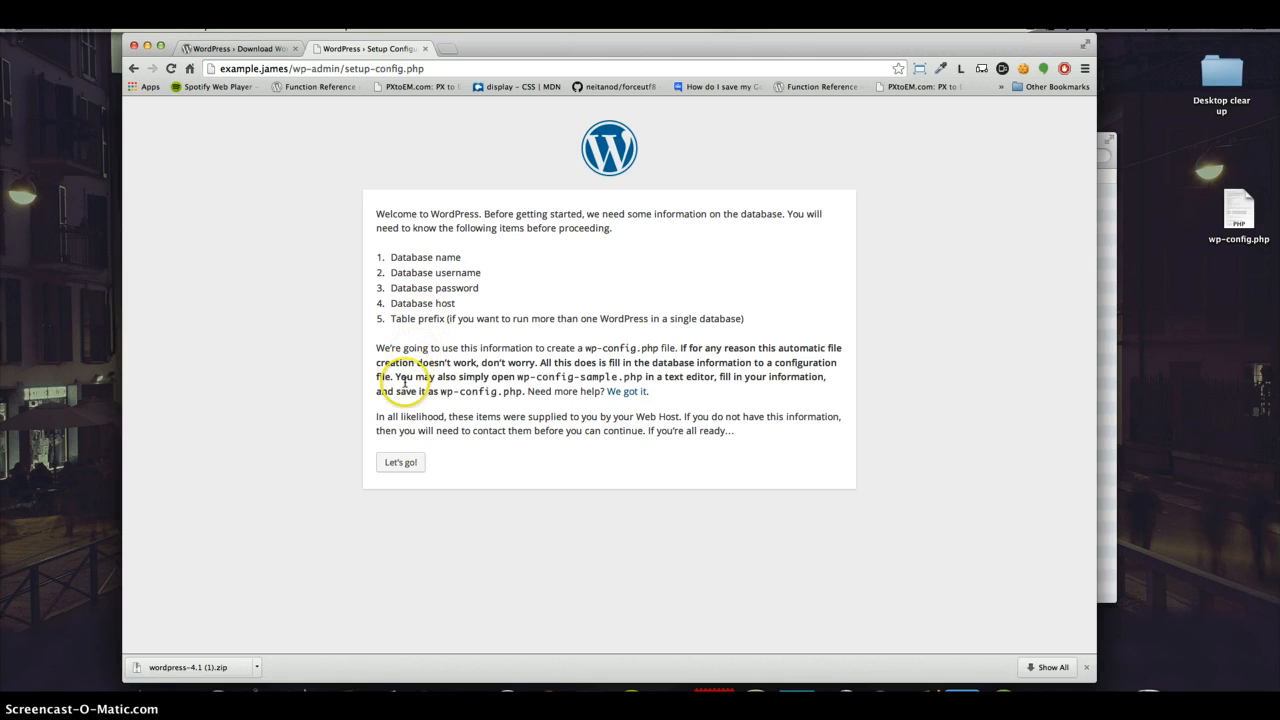
Step: Start the WordPress setup and submit database example_db, user root, the MySQL password, host 127.0.0.1 and table prefix wp_
left_click(402, 464)
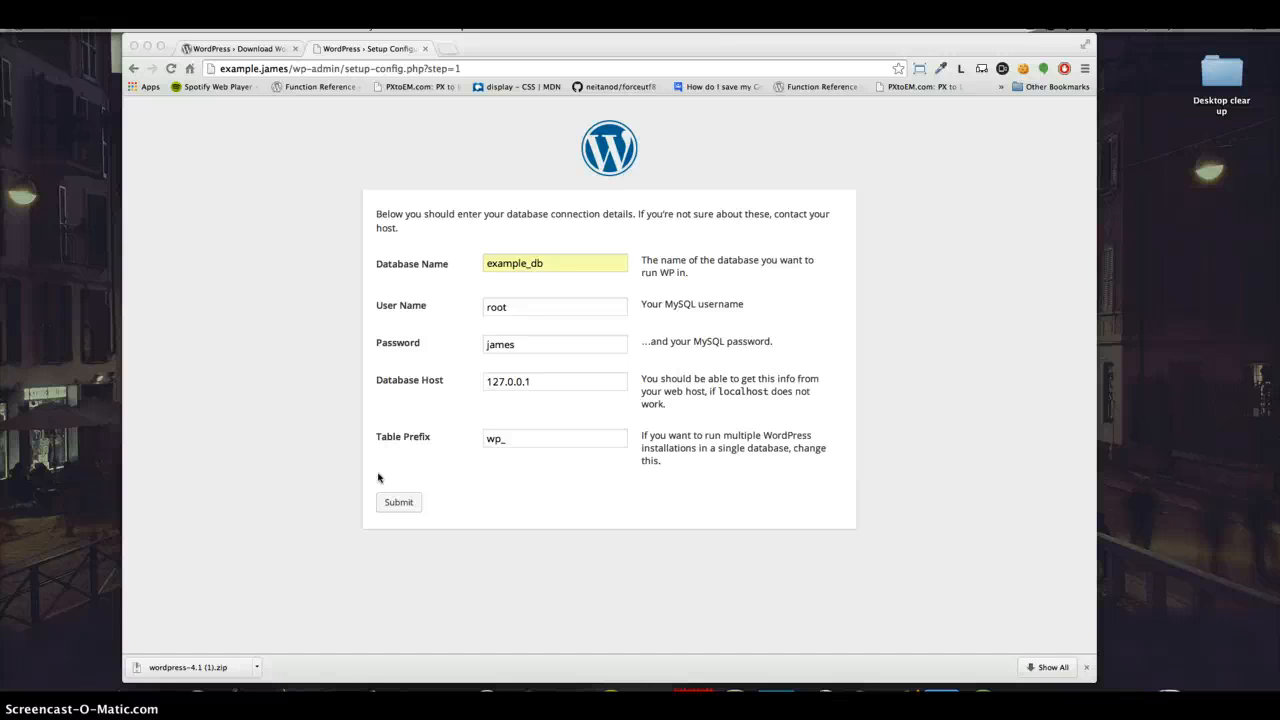
left_click(385, 450)
left_click(412, 505)
left_click(405, 507)
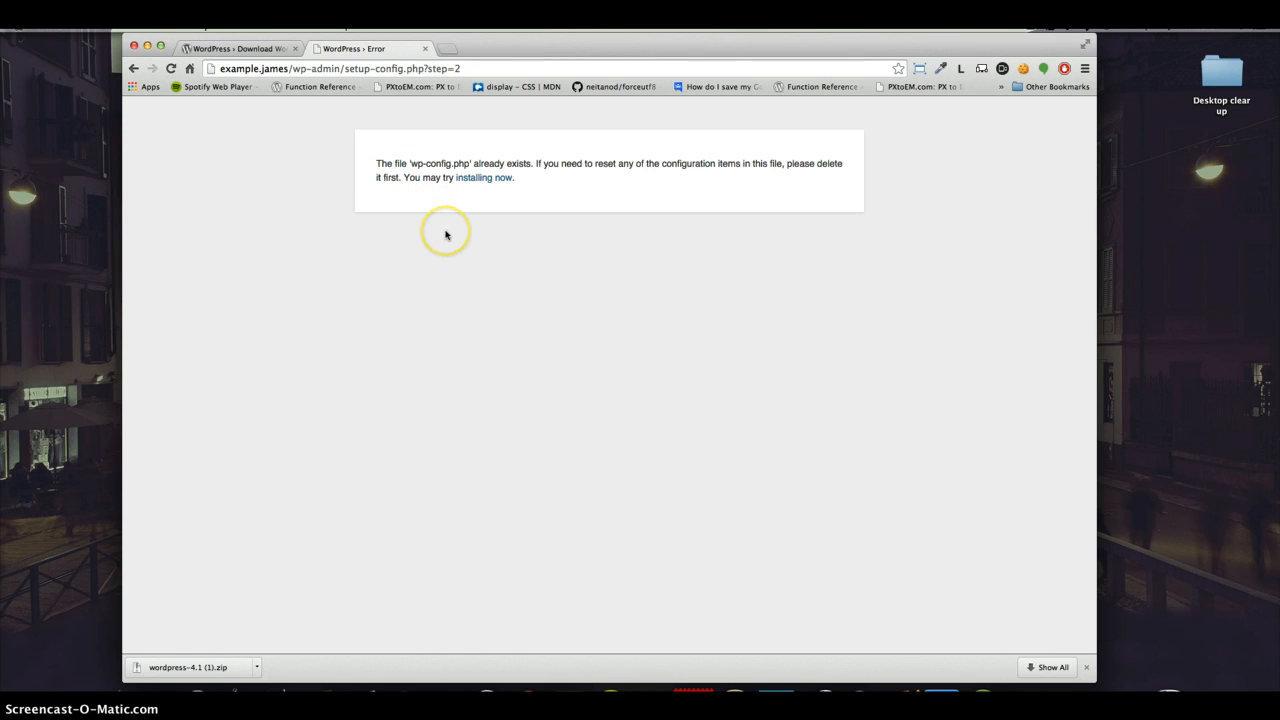
Step: Resubmit the database connection details and proceed to the WordPress installation
left_click(474, 179)
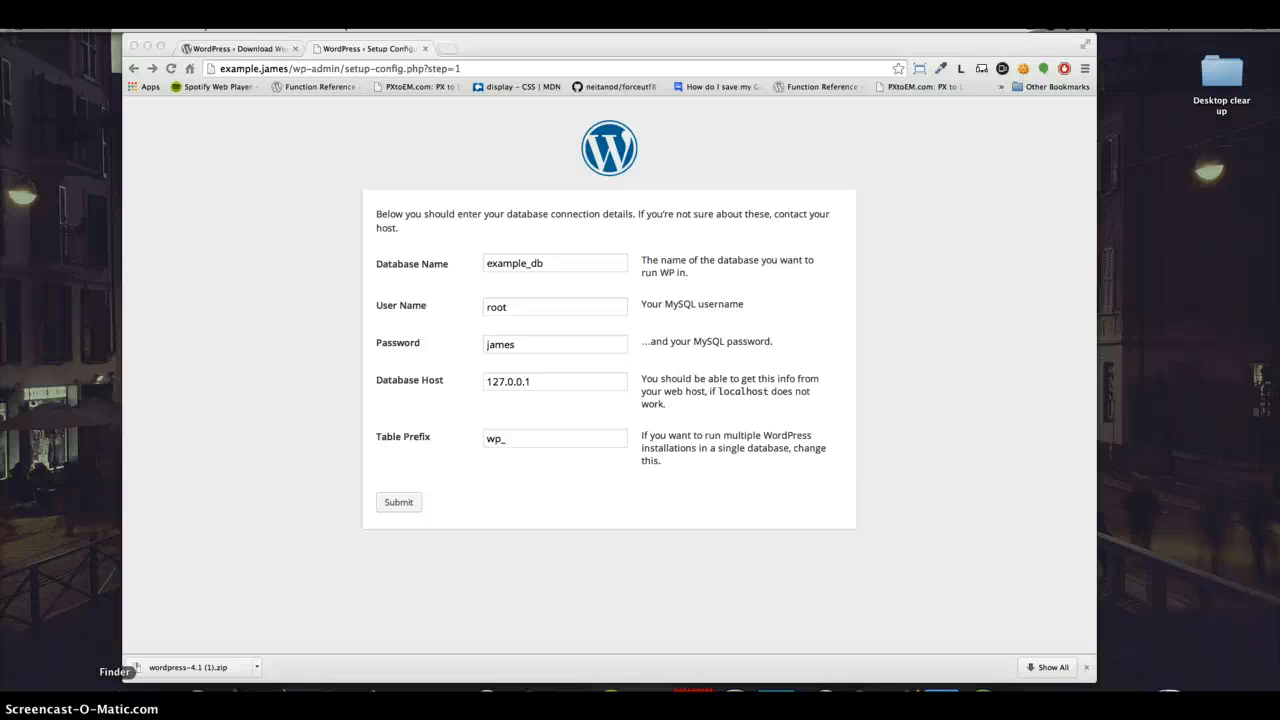
left_click(411, 503)
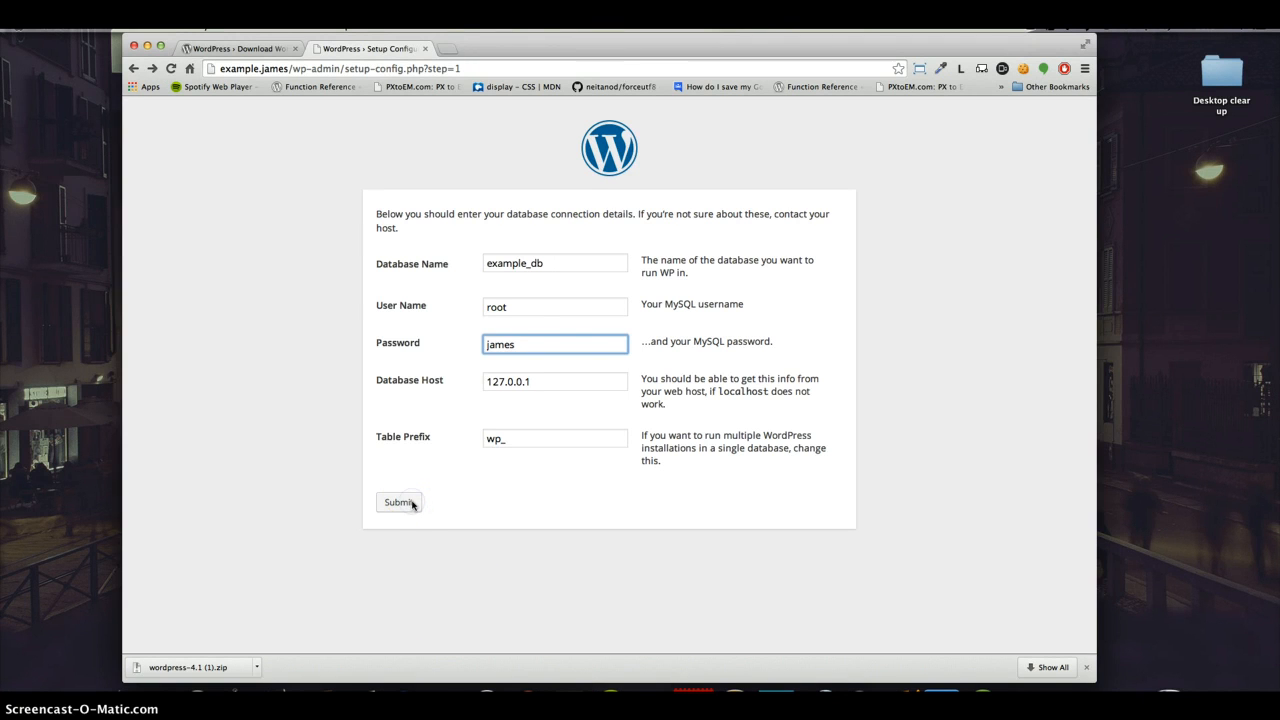
left_click(400, 502)
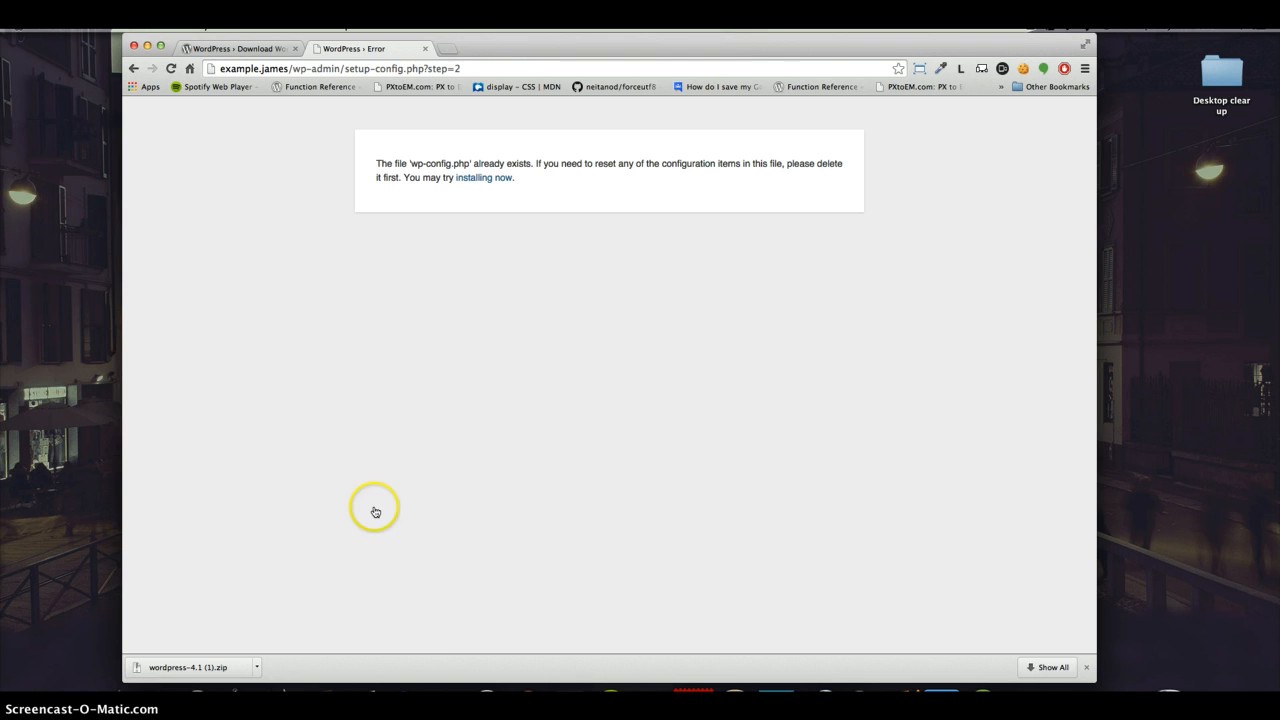
left_click(472, 181)
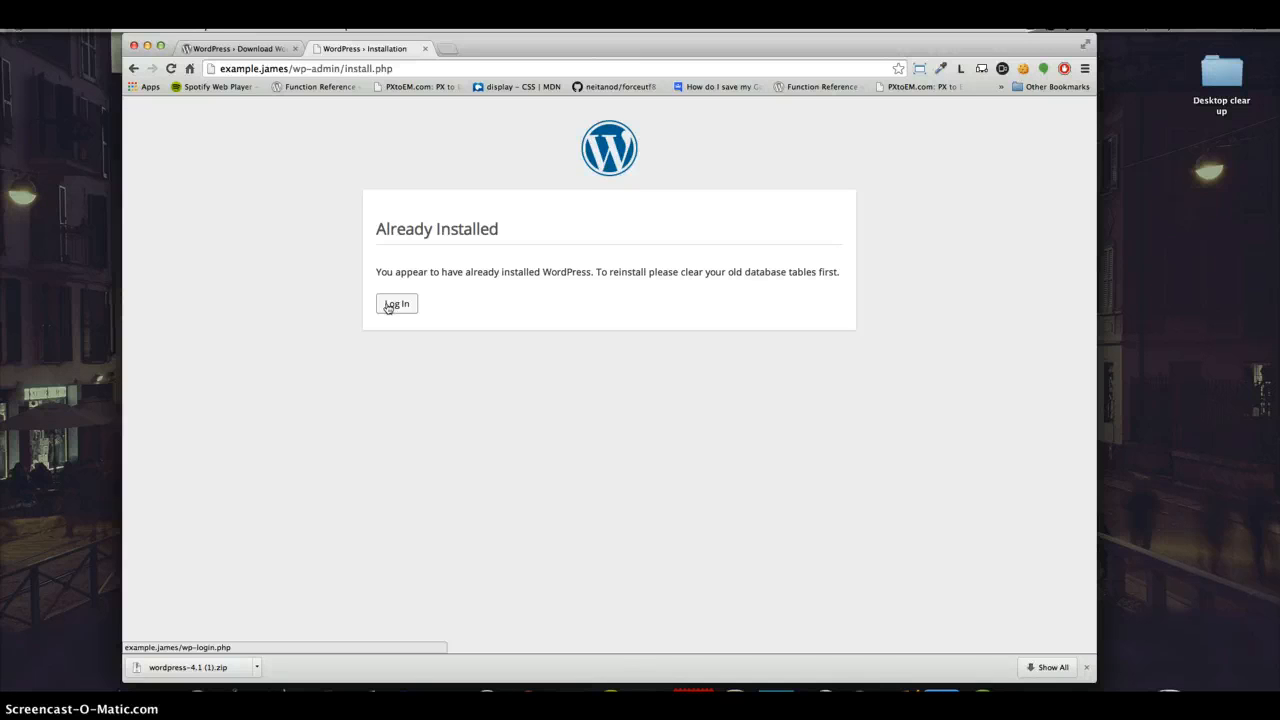
Step: Open the WordPress login page and try to log in with the username and account password
left_click(389, 306)
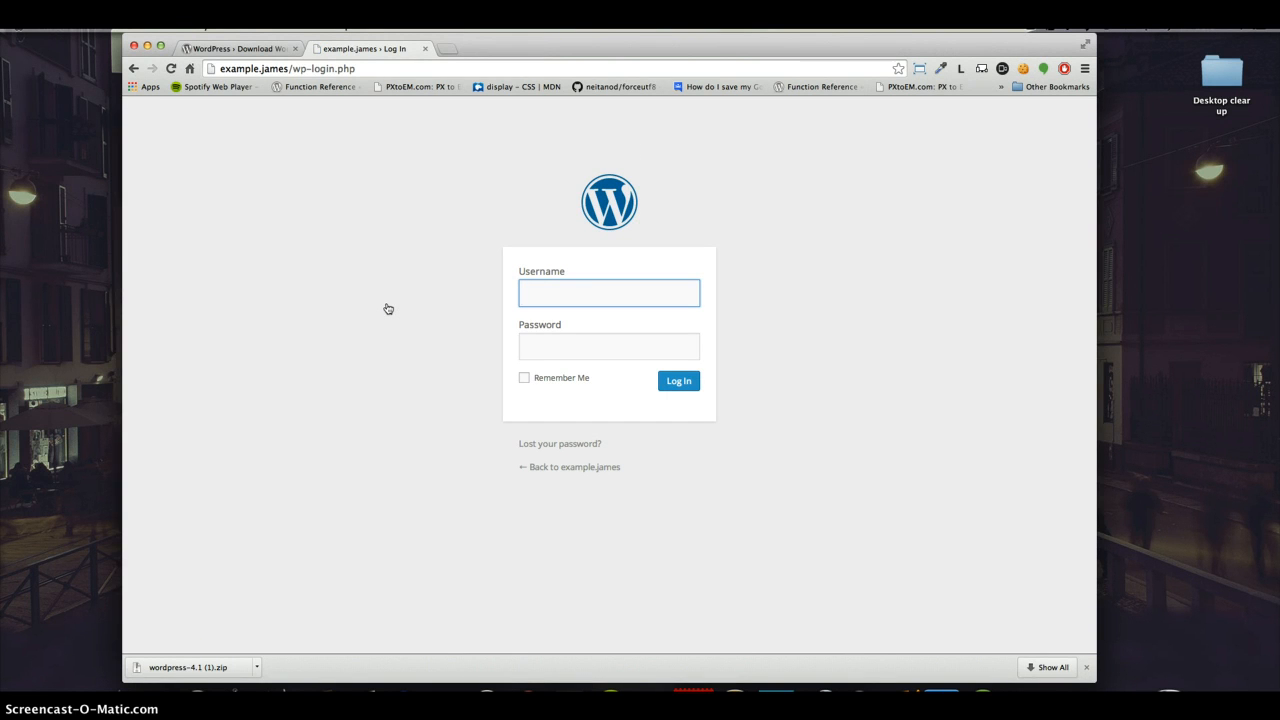
type("james")
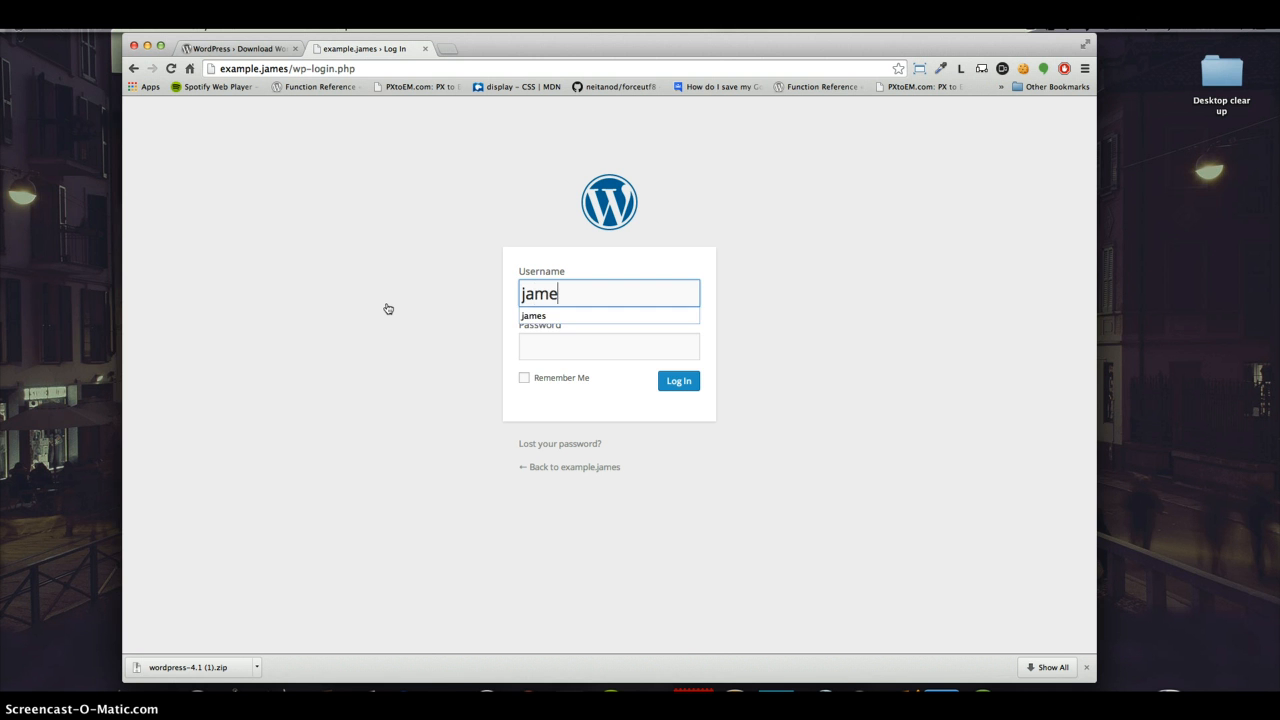
key("Tab")
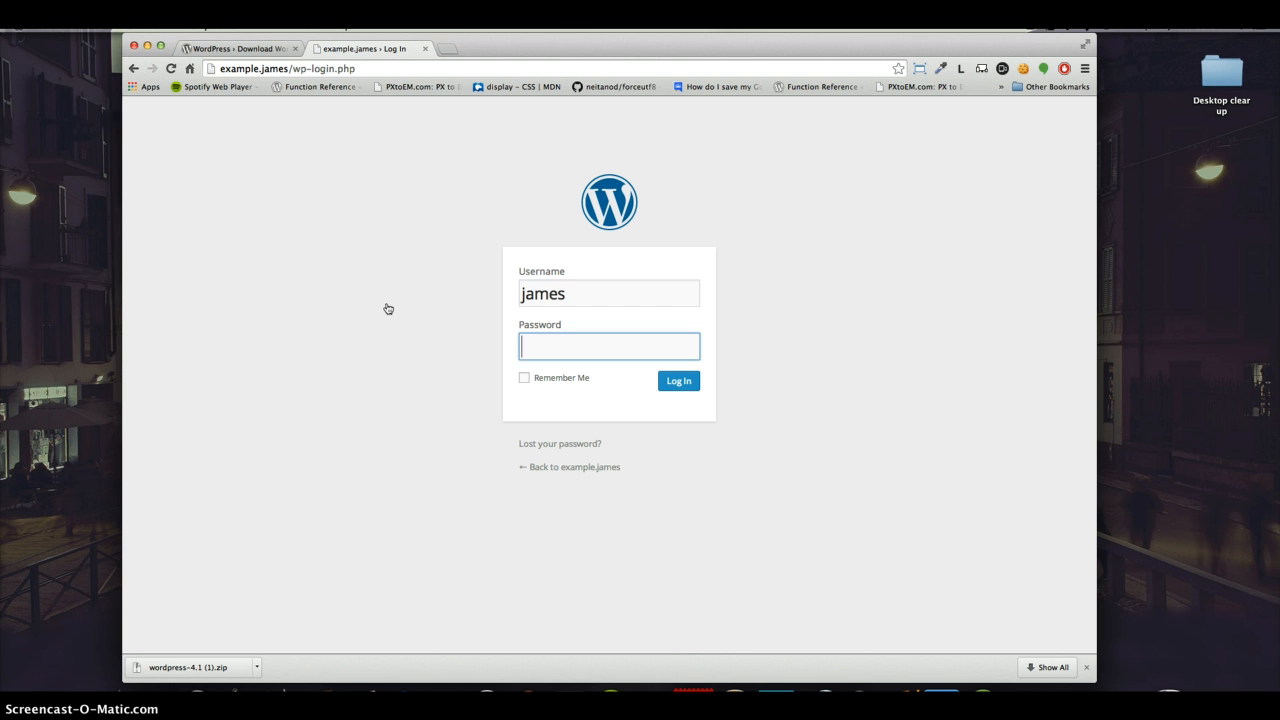
type("•••••••••••")
key("Return")
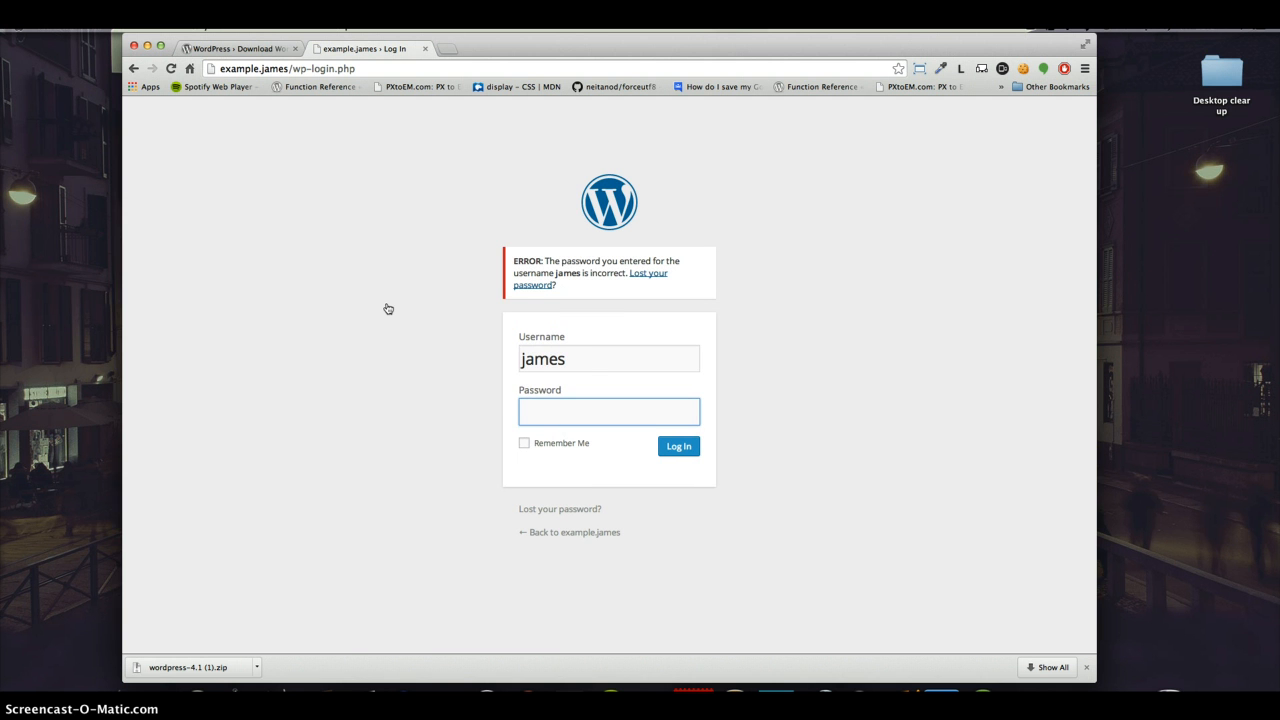
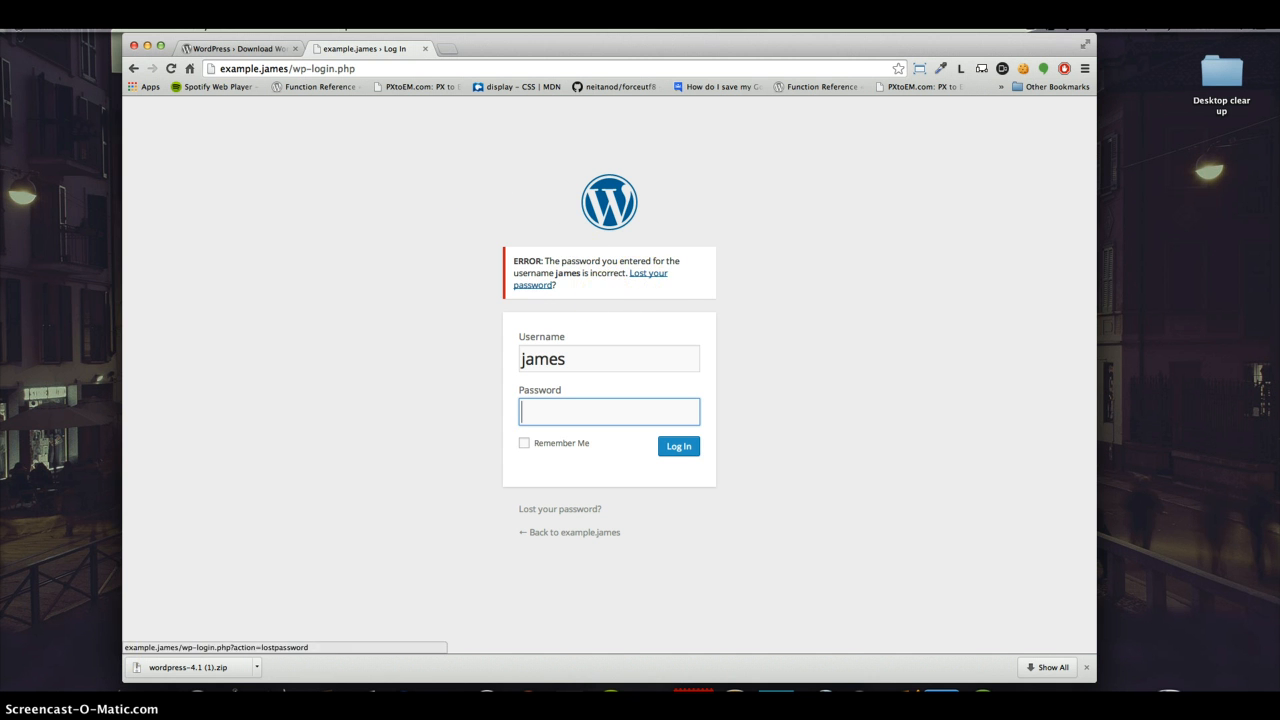
Step: Open the lost-password form from the login error and enter the account's username or e-mail to request a new password
left_click(655, 274)
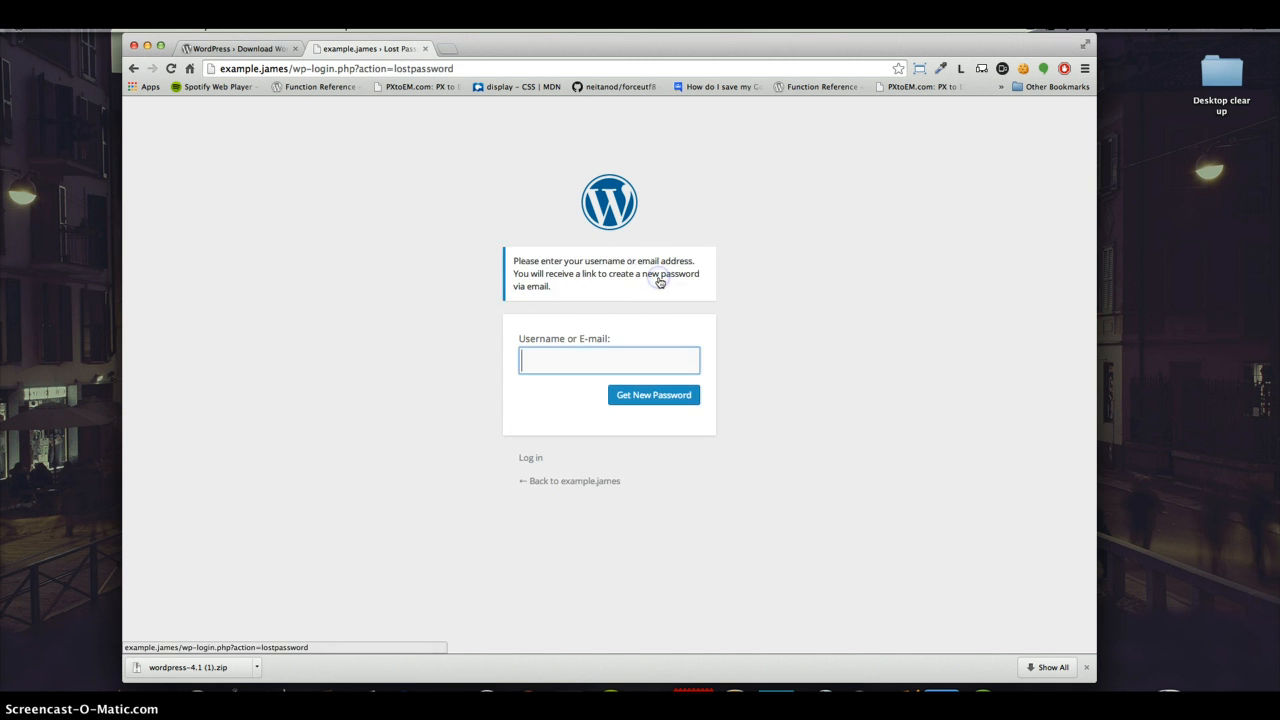
left_click(597, 359)
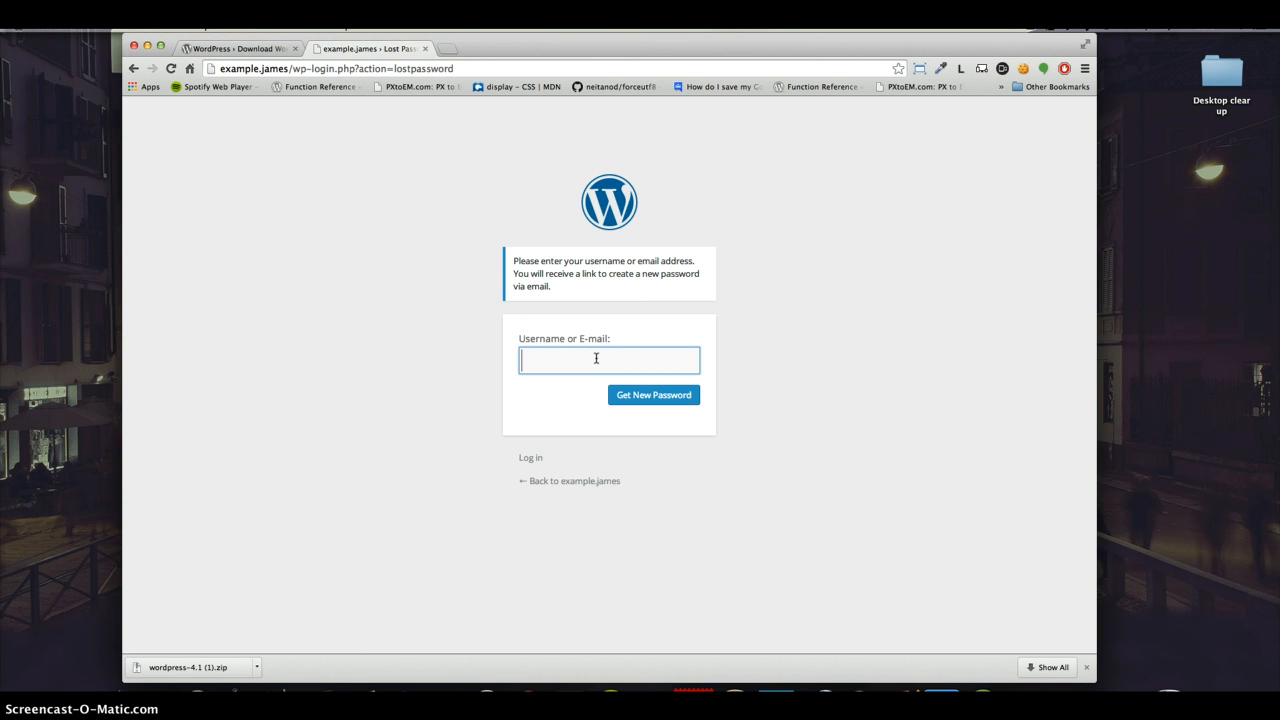
type("jnathan")
key("BackSpace")
key("BackSpace")
key("BackSpace")
key("BackSpace")
key("BackSpace")
key("BackSpace")
key("BackSpace")
left_click(563, 359)
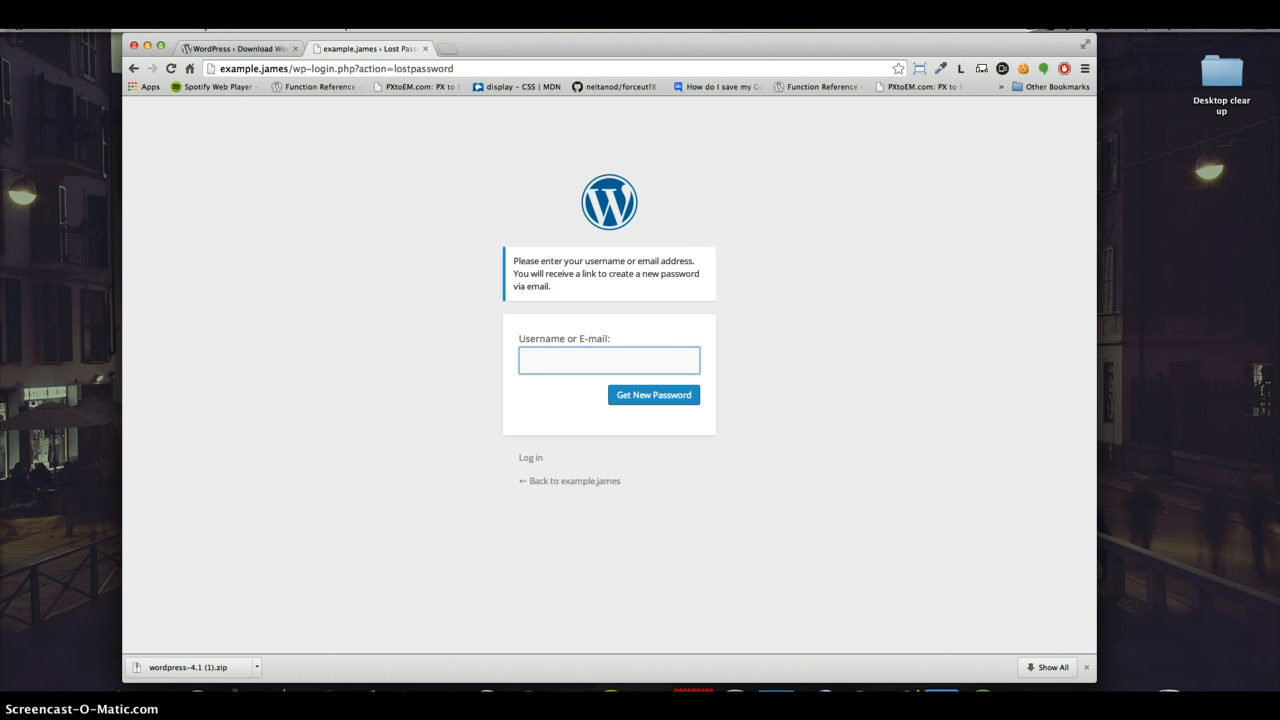